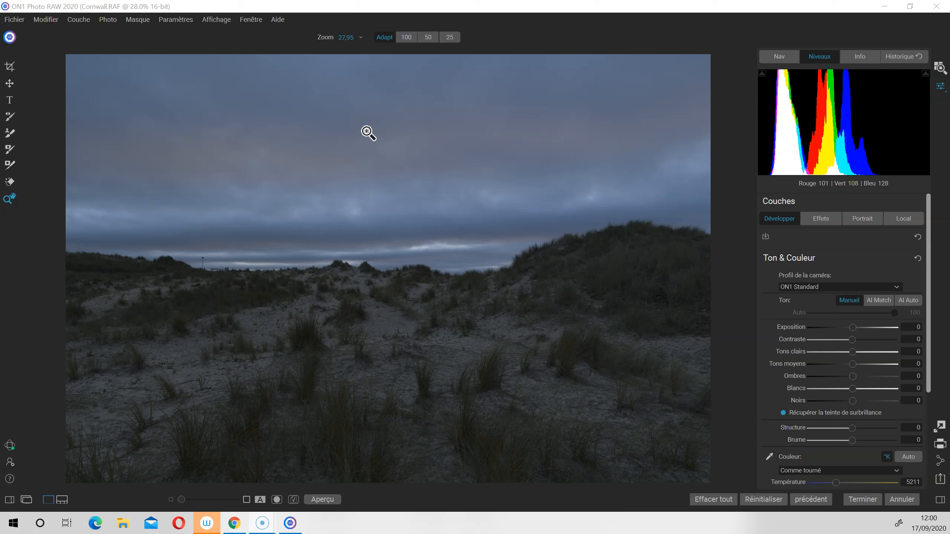
Step: Set the camera profile to Caméra ASTIA-Std and check the detected lens brand and model in the lens correction settings
left_click(856, 288)
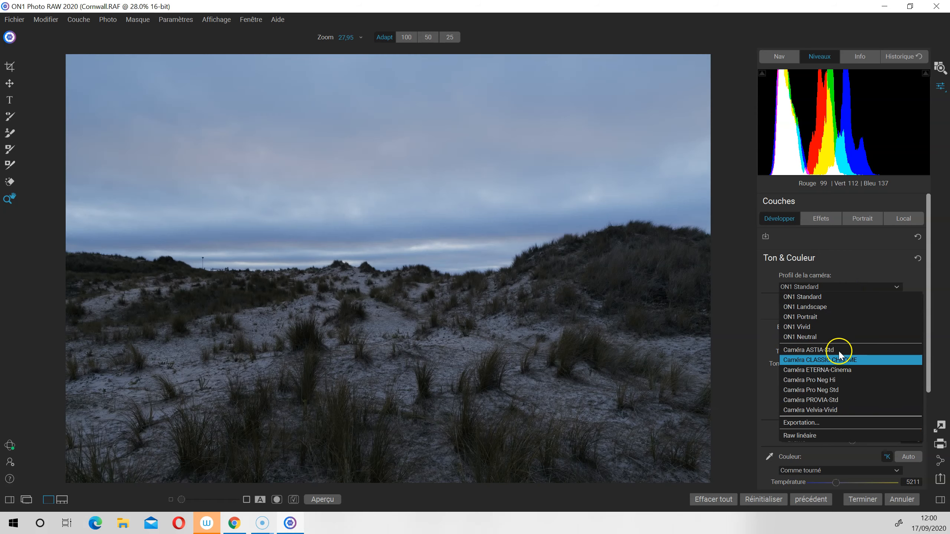
left_click(836, 348)
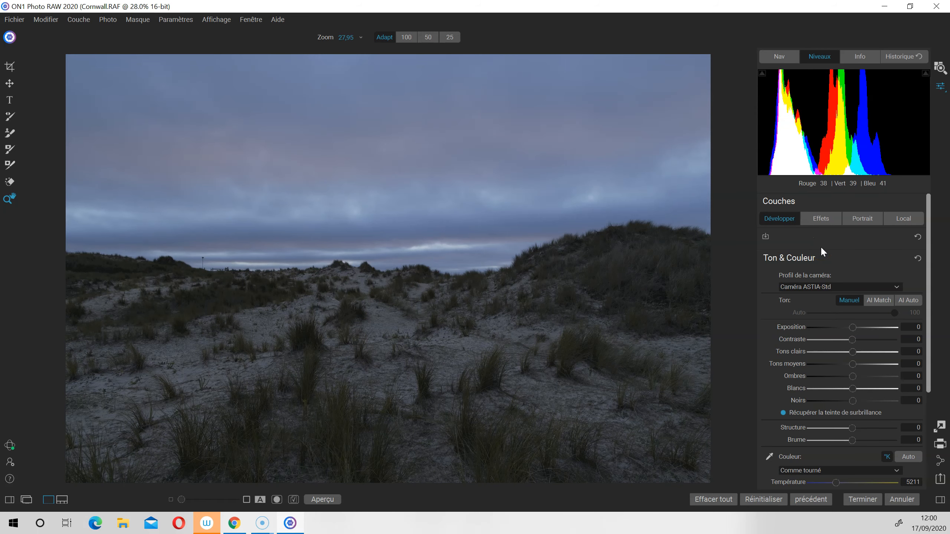
scroll(856, 473, "down", 3)
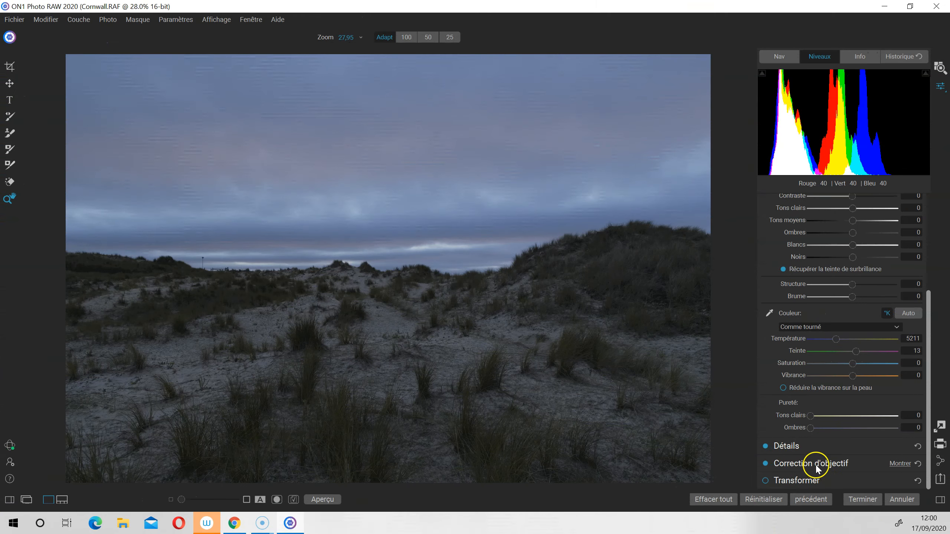
left_click(812, 404)
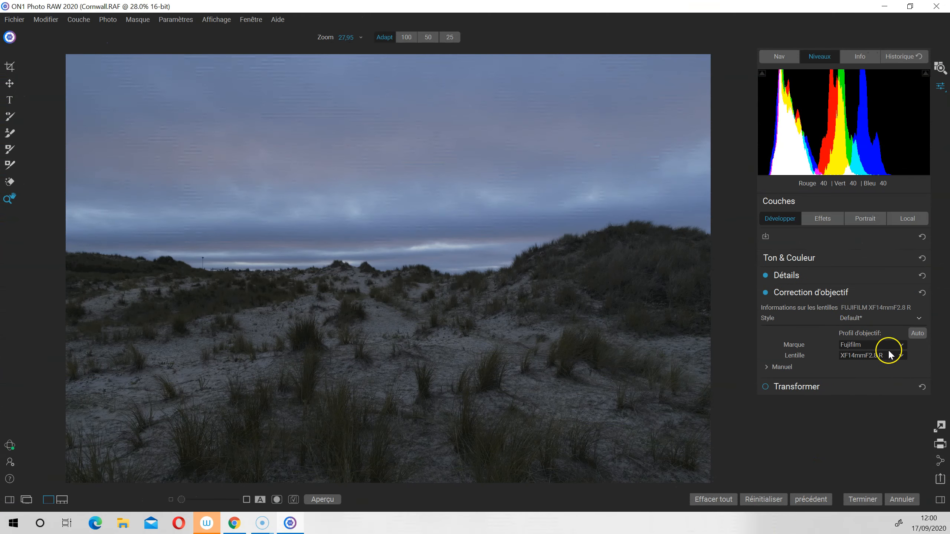
left_click(820, 296)
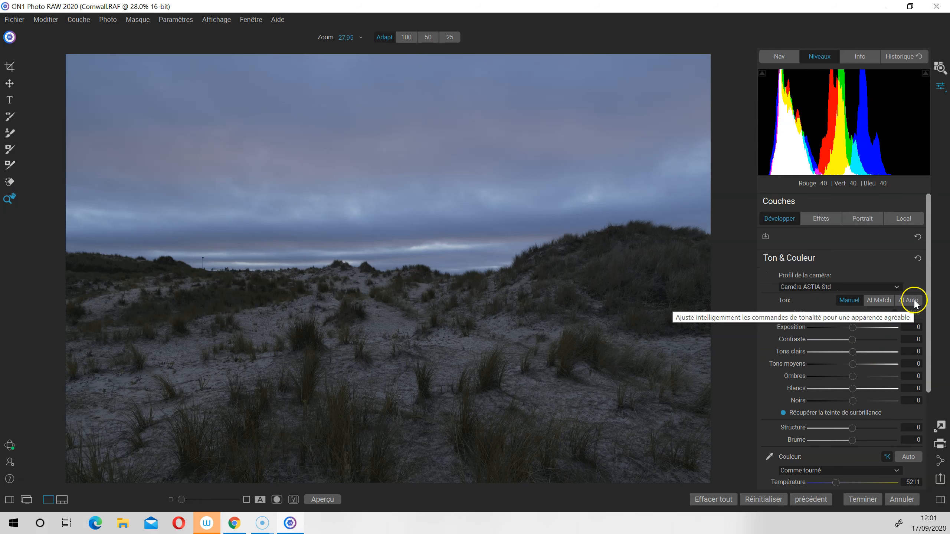
Step: Apply the AI Auto tone, then set Brume to -47, Température to 6525 and Teinte to 26
left_click(912, 300)
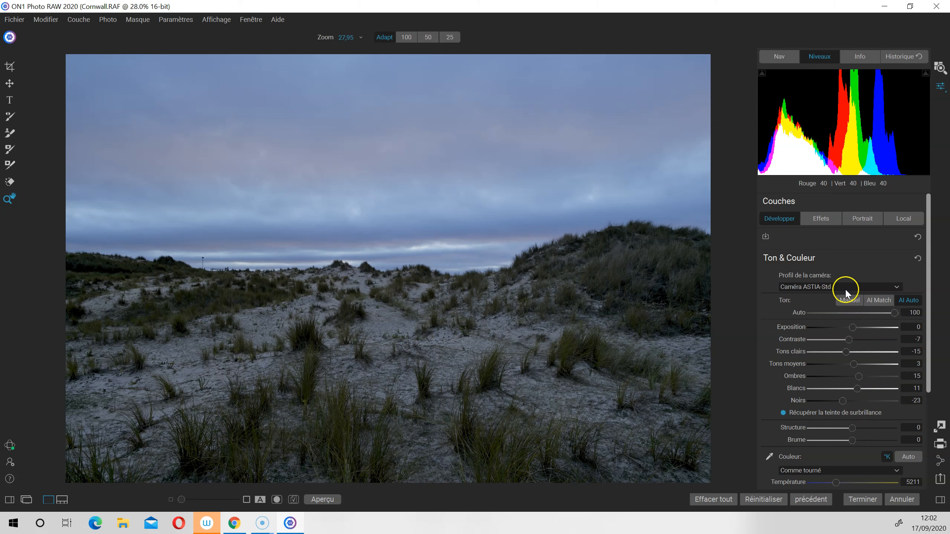
scroll(848, 301, "down", 3)
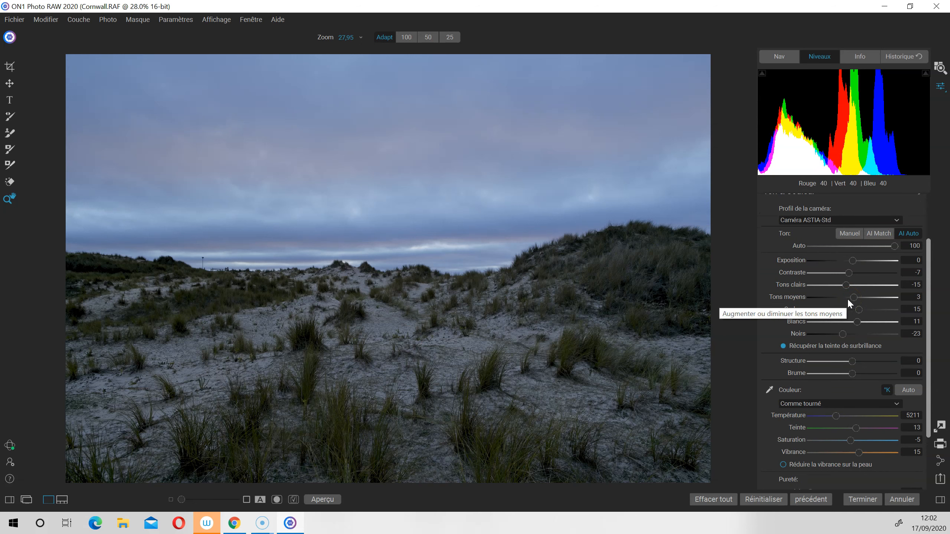
left_click_drag(855, 376, 833, 379)
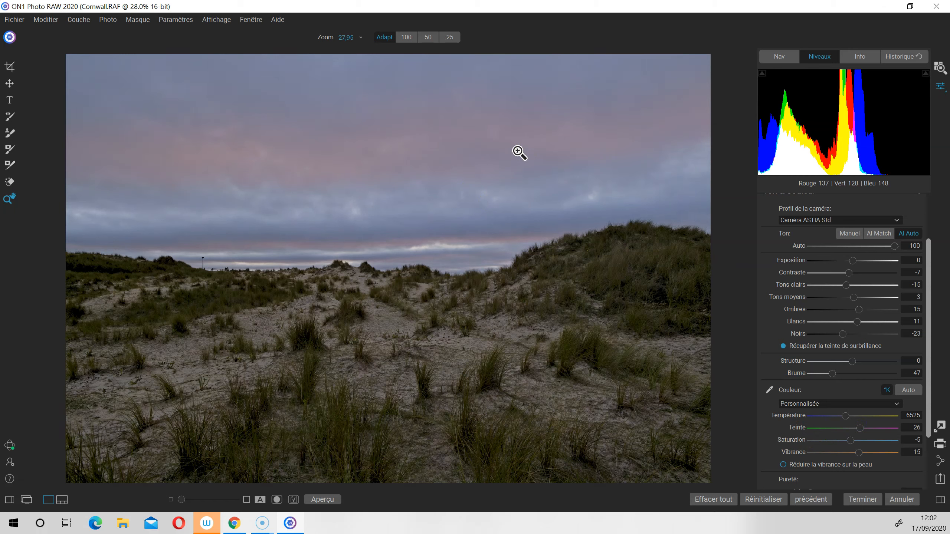
Step: Compare the developed photo with the original by switching the preview off and on several times
key("ctrl+p")
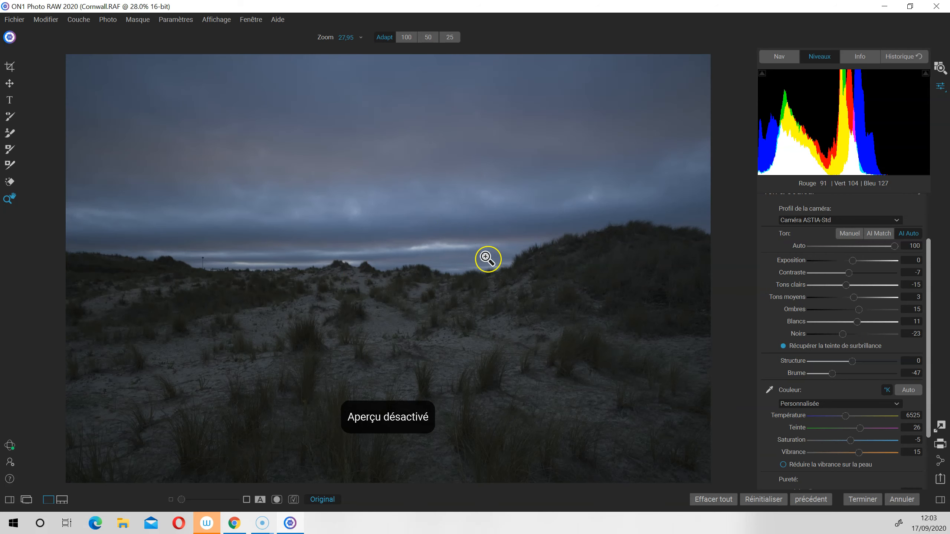
key("ctrl+p")
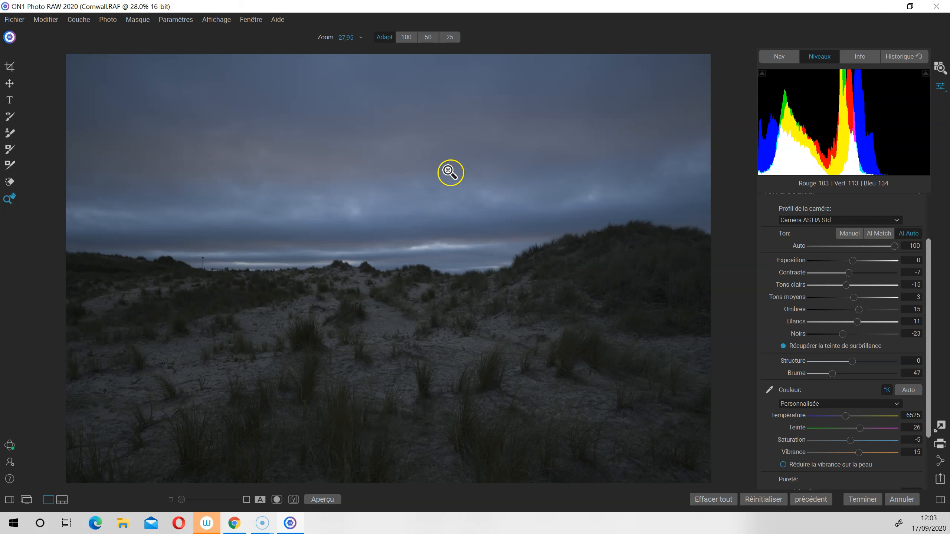
key("ctrl+p")
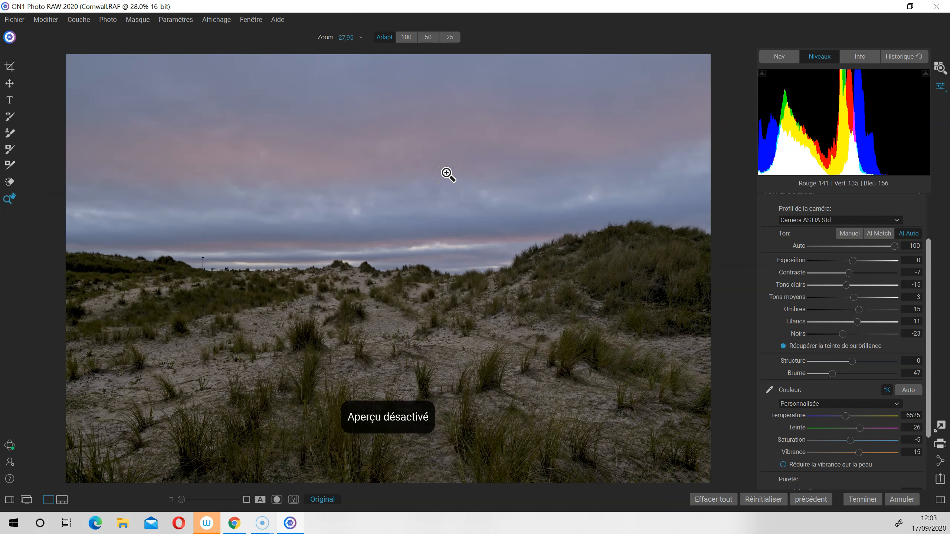
key("ctrl+p")
key("ctrl+p")
key("ctrl+p")
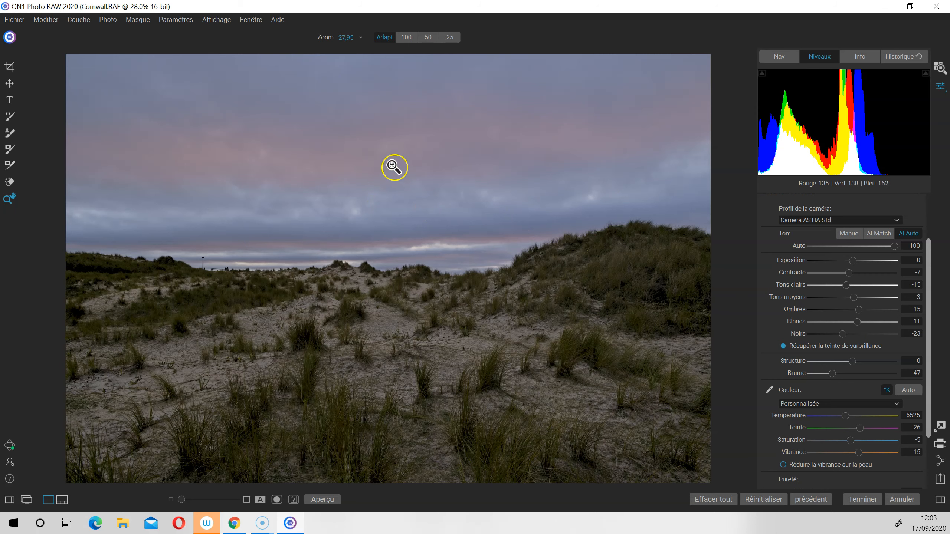
Step: Try different strengths of the Pureté correction for shadows and set Ombres to 48
scroll(800, 424, "down", 2)
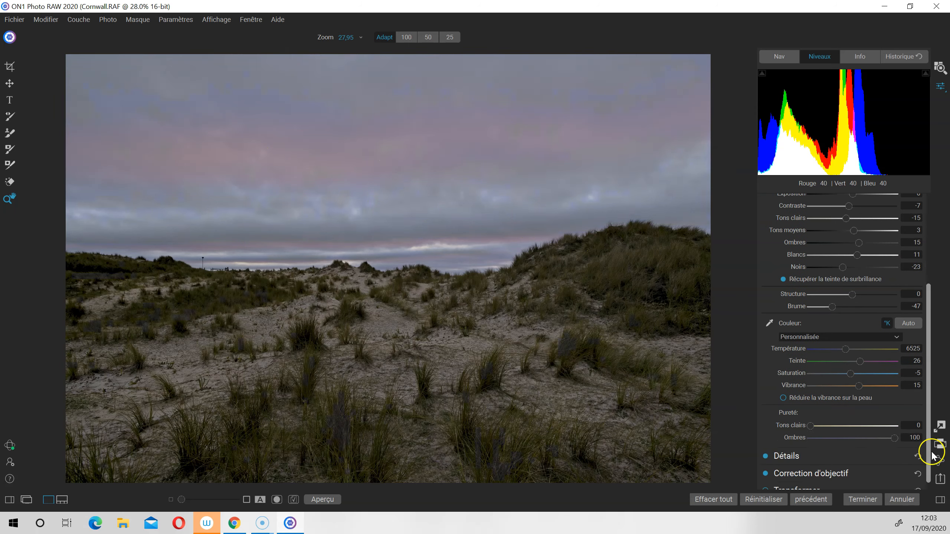
left_click_drag(889, 438, 812, 426)
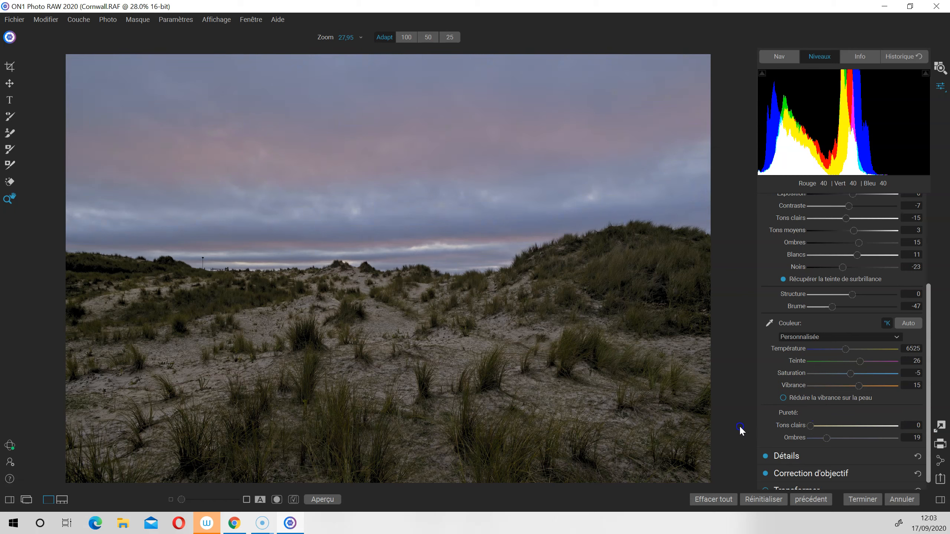
left_click(827, 438)
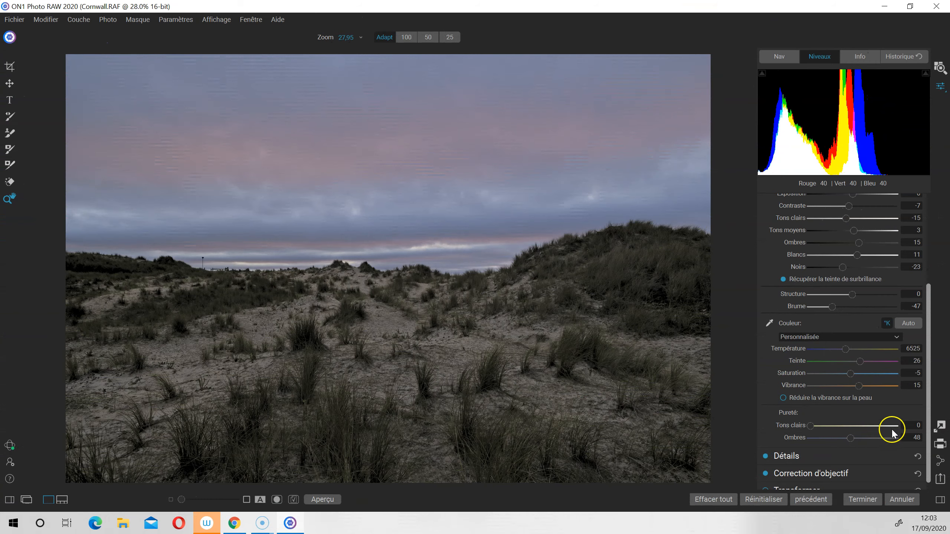
Step: Add a Courbes filter to the photo's effects
left_click_drag(931, 415, 929, 251)
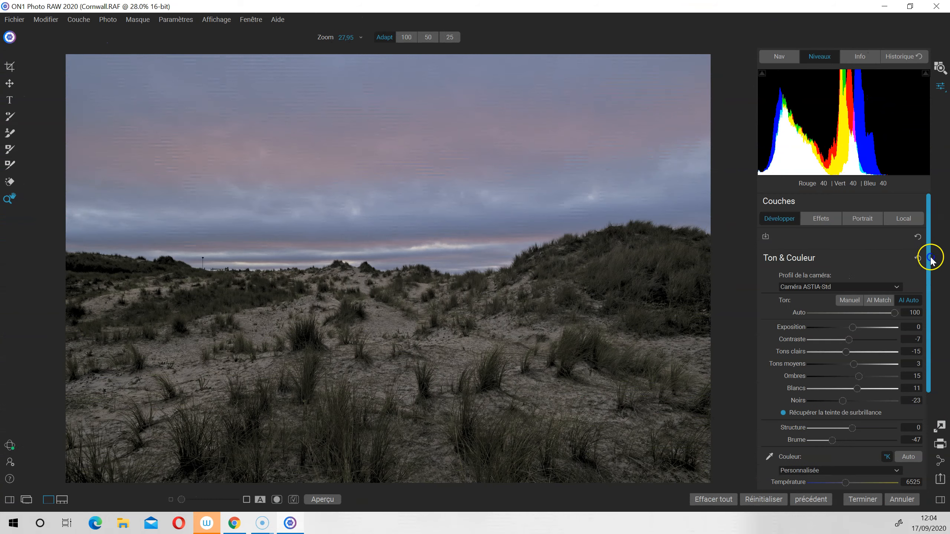
left_click(821, 218)
left_click(846, 248)
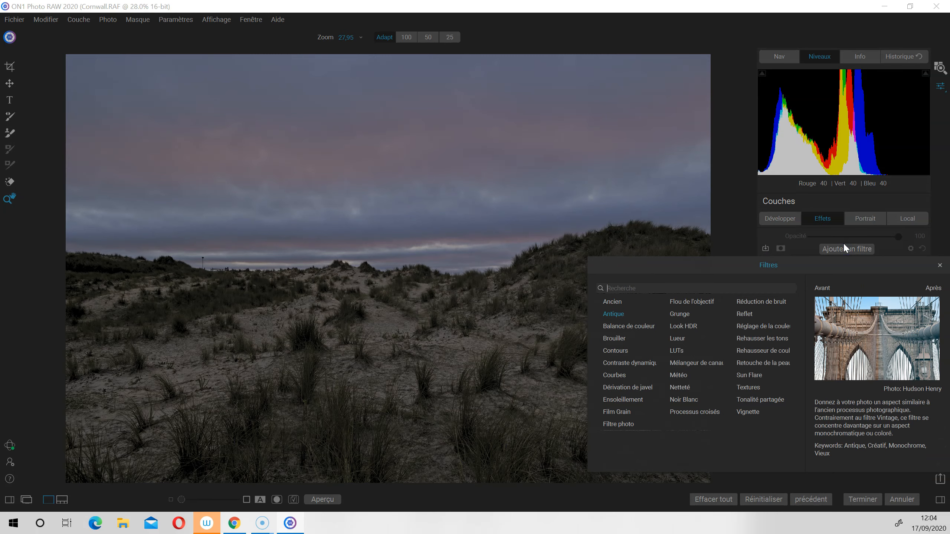
left_click(598, 184)
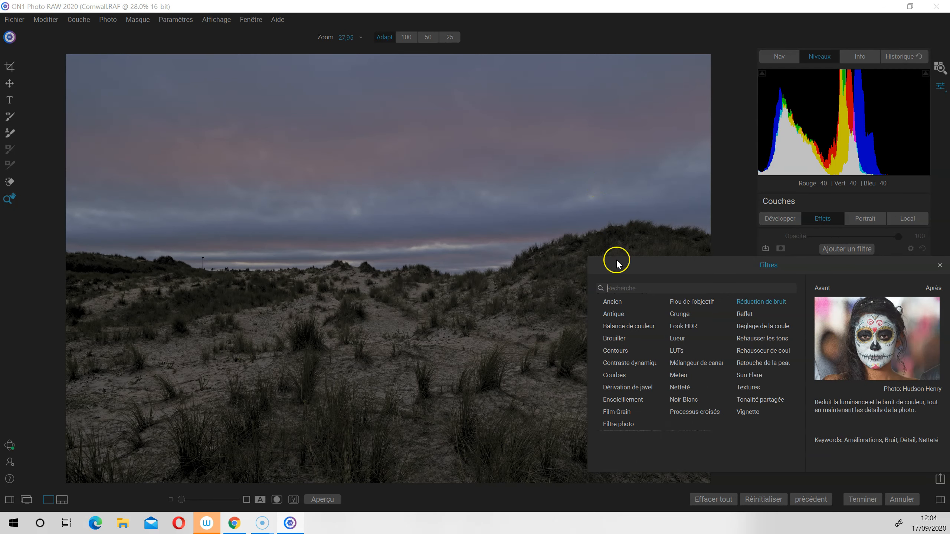
left_click(617, 374)
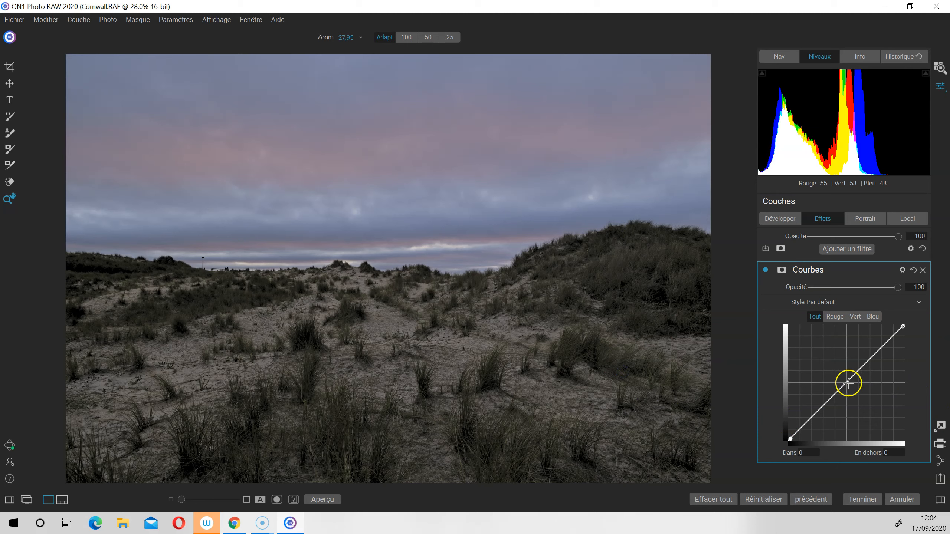
Step: Shape a gentle S-curve on all channels with points at 63/54, the middle and 184/189, and raise the black point's output to 7
left_click(848, 384)
left_click(812, 417)
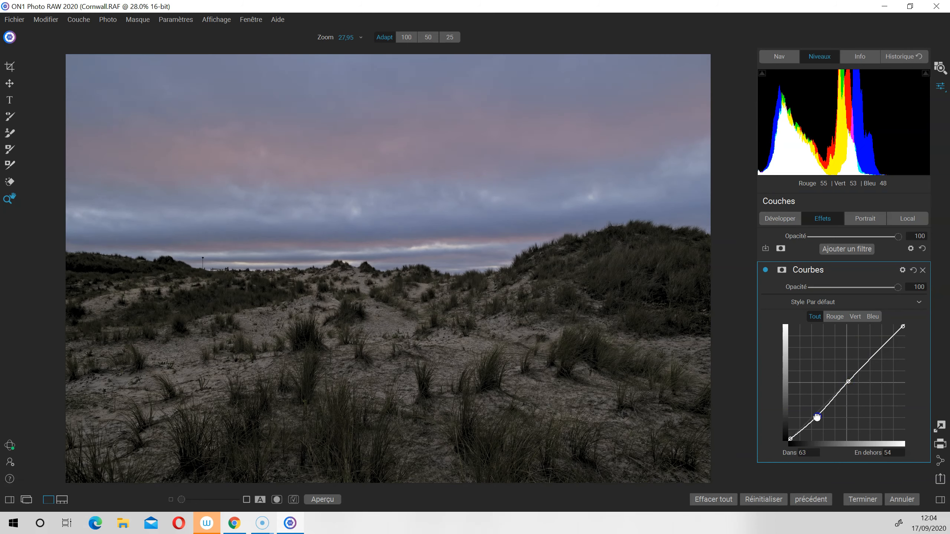
left_click(872, 357)
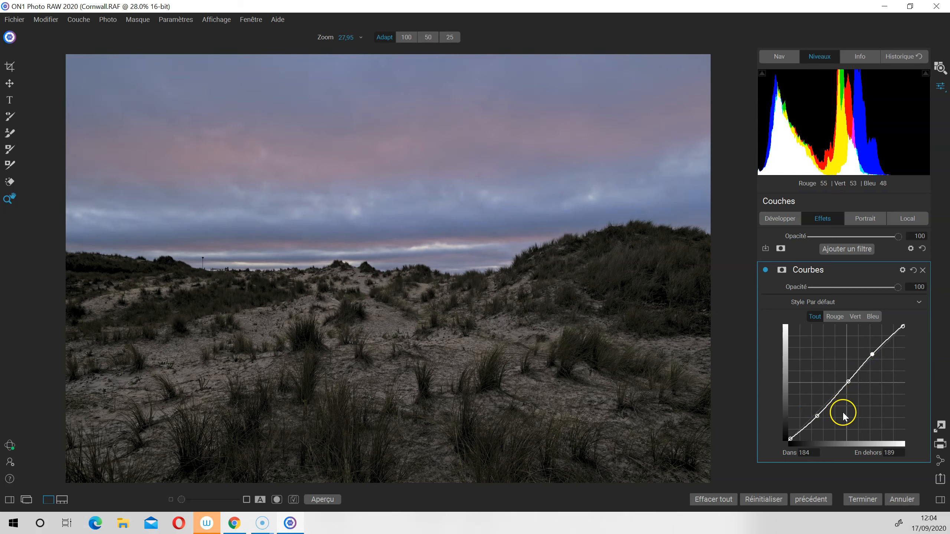
left_click(785, 441)
left_click_drag(785, 441, 785, 440)
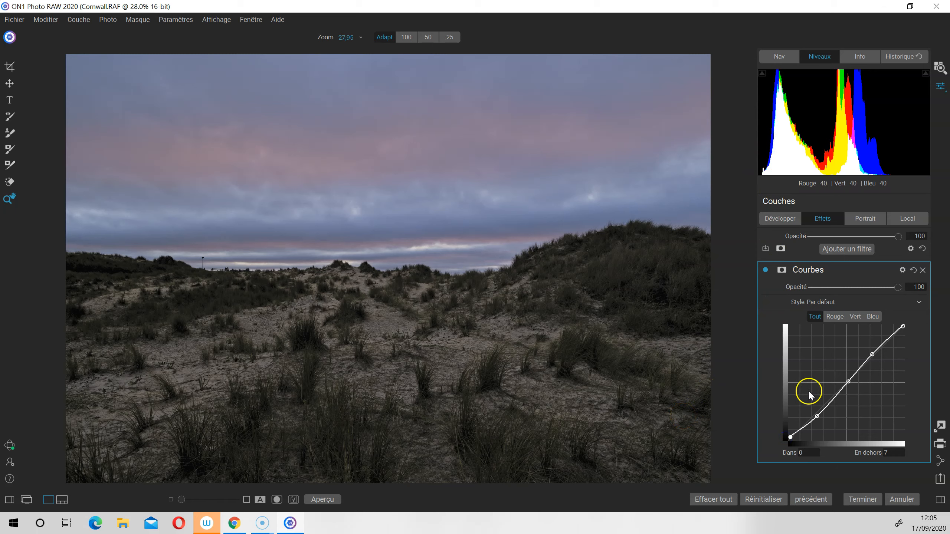
Step: Deepen the curve's midtones with points at 135/122 and 110/85, and add upper points at 165/165 and in the highlights
left_click_drag(849, 383, 850, 386)
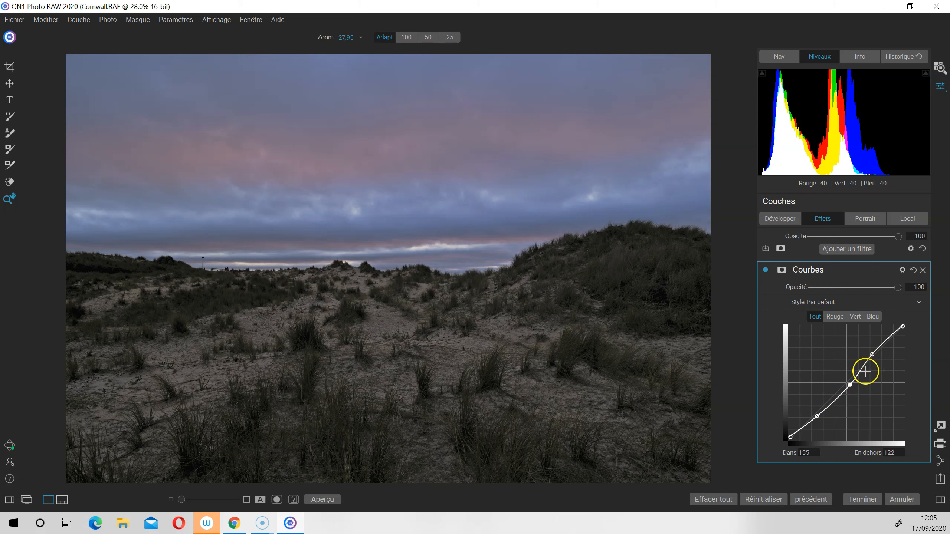
mouse_move(836, 409)
left_mouse_down()
mouse_move(833, 397)
mouse_move(840, 405)
left_mouse_up()
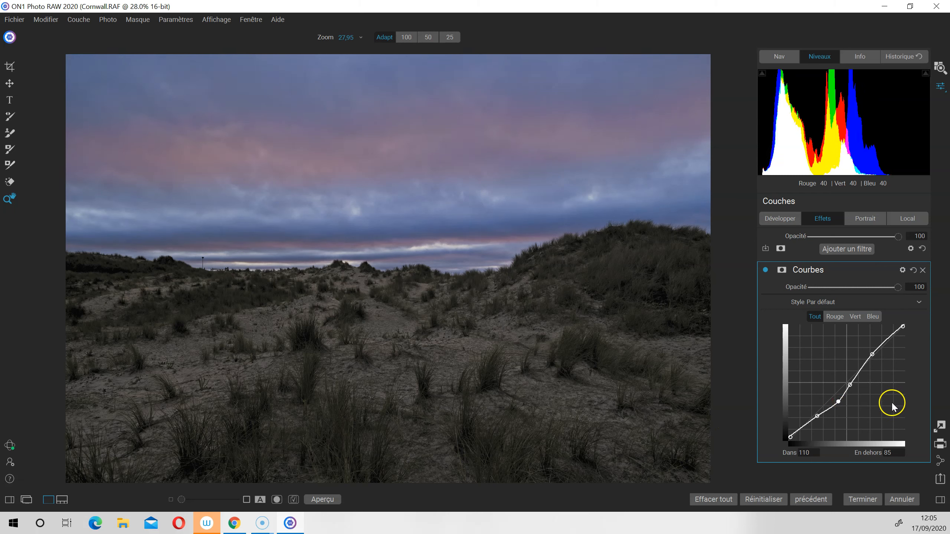
mouse_move(886, 337)
left_mouse_down()
mouse_move(875, 334)
mouse_move(890, 352)
mouse_move(887, 333)
mouse_move(874, 349)
left_mouse_up()
left_click_drag(886, 341, 863, 365)
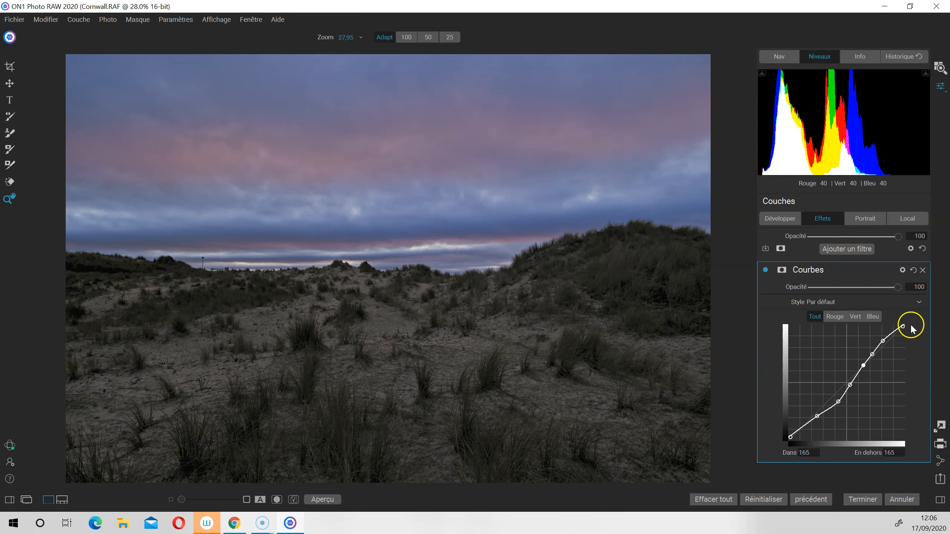
Step: Compare the photo with and without the Courbes filter by disabling and enabling it repeatedly
left_click(766, 270)
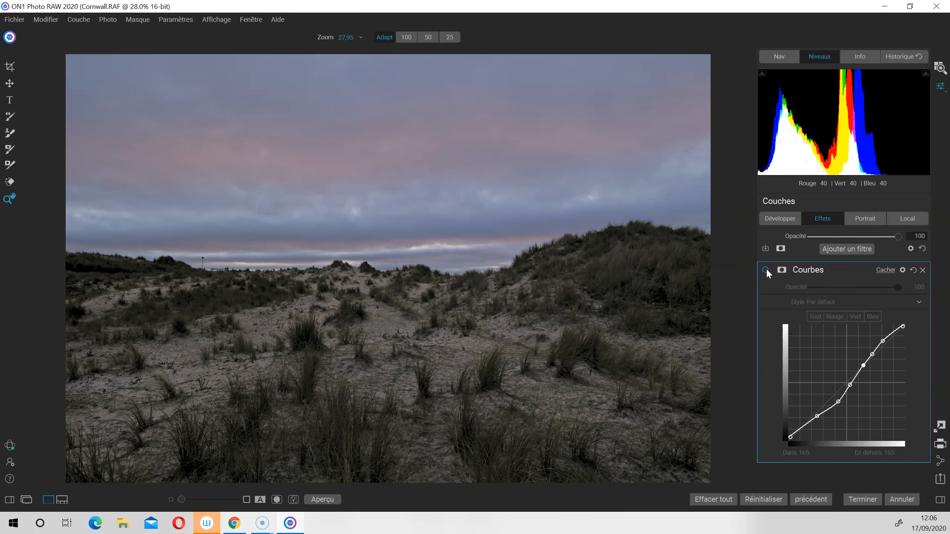
left_click(766, 269)
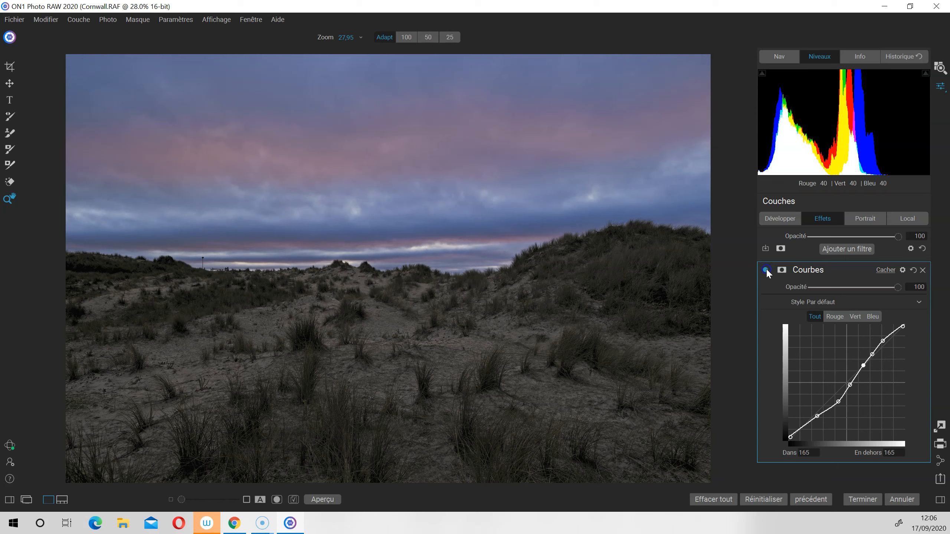
left_click(766, 269)
left_click(766, 270)
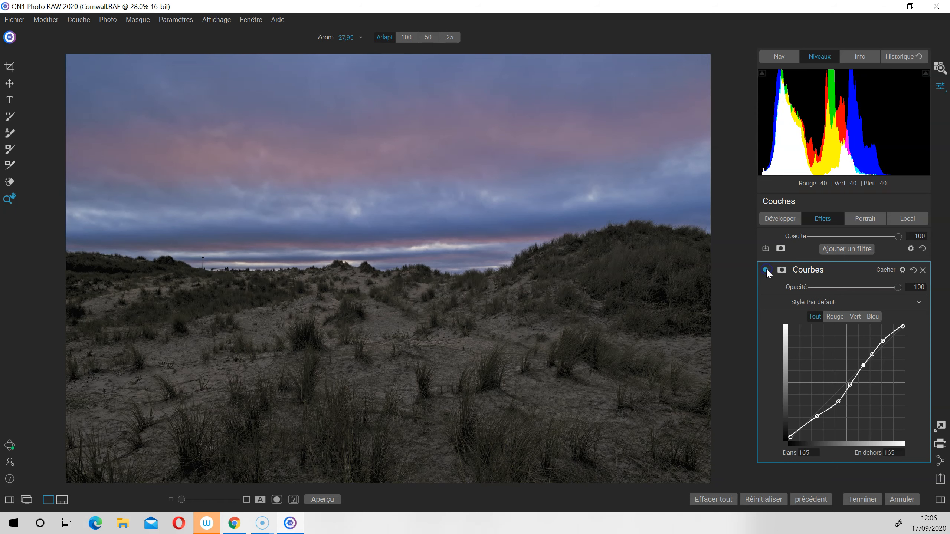
left_click(765, 269)
left_click(765, 270)
Step: Preview the Courbes filter's strength by lowering its opacity to 0 and restoring it to 100
left_click_drag(882, 287, 771, 285)
left_click(811, 287)
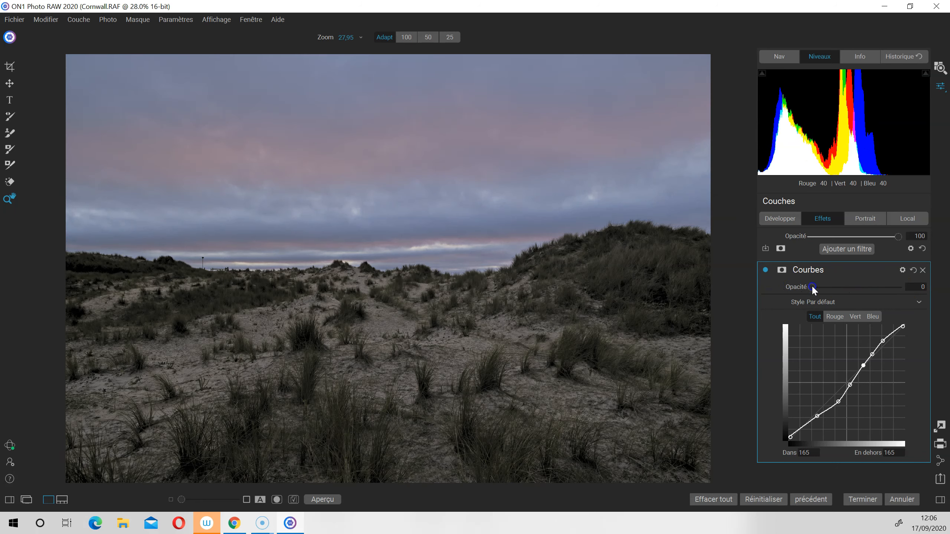
left_click_drag(821, 291, 933, 298)
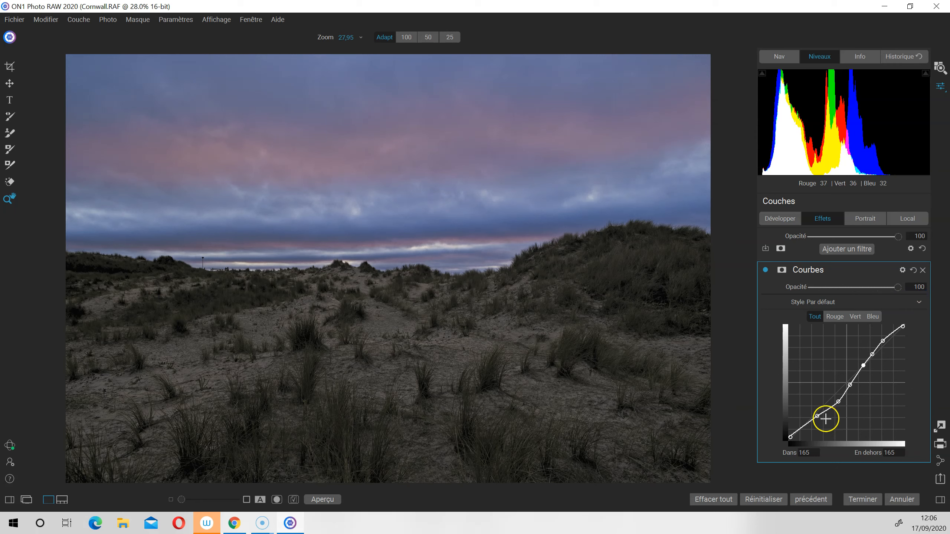
Step: Lighten the darker tones by adding two points on the lower curve and moving the lower-midtone point to 117/102
left_click(802, 426)
left_click_drag(802, 427, 825, 407)
left_click(826, 409)
left_click(857, 450)
left_click(846, 416)
left_click_drag(840, 408, 842, 394)
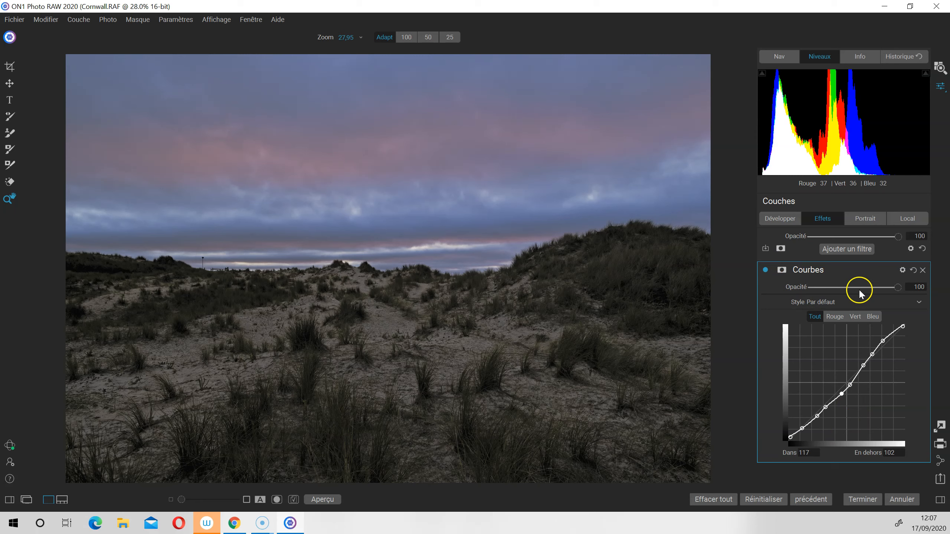
Step: Examine the adjusted curve's effect on the photo and histogram by toggling the Courbes filter, leaving it enabled
left_click(765, 269)
left_click(766, 269)
left_click(766, 269)
left_click(766, 270)
left_click(766, 269)
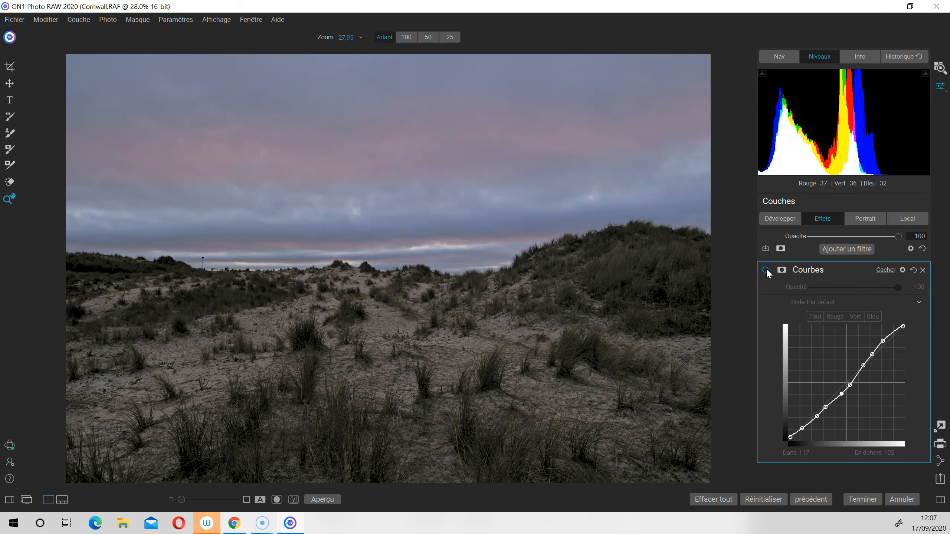
left_click(766, 270)
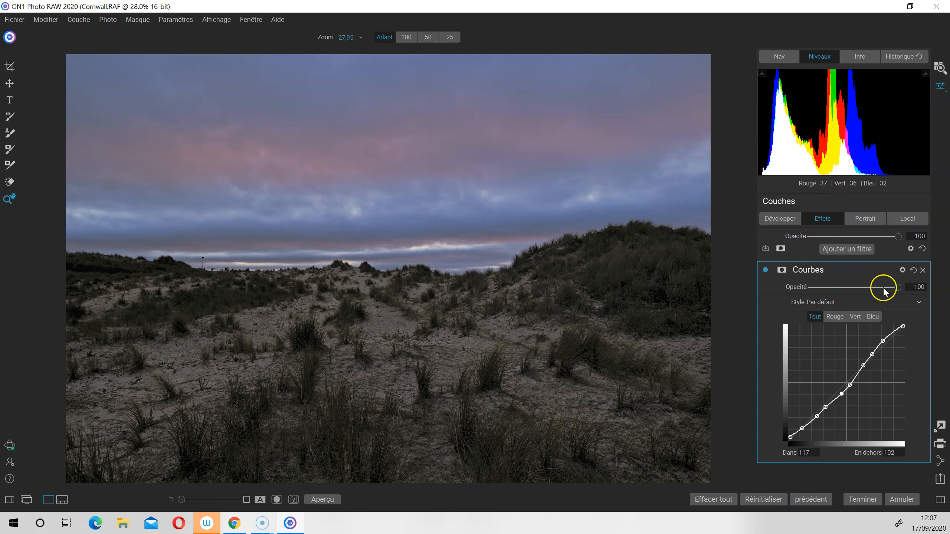
left_click(766, 270)
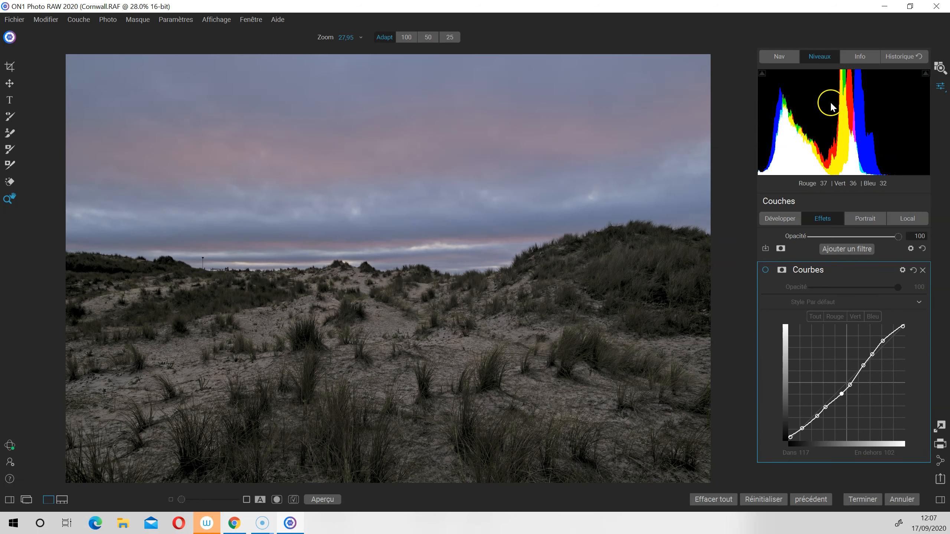
left_click(766, 270)
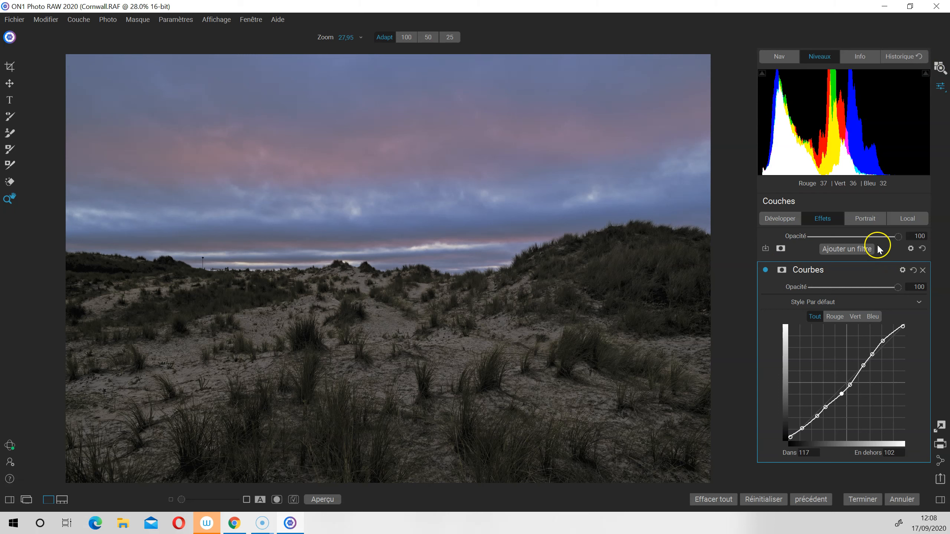
Step: Add a midtone point to the Rouge channel curve of the Courbes filter and set it to 133/126
left_click(833, 317)
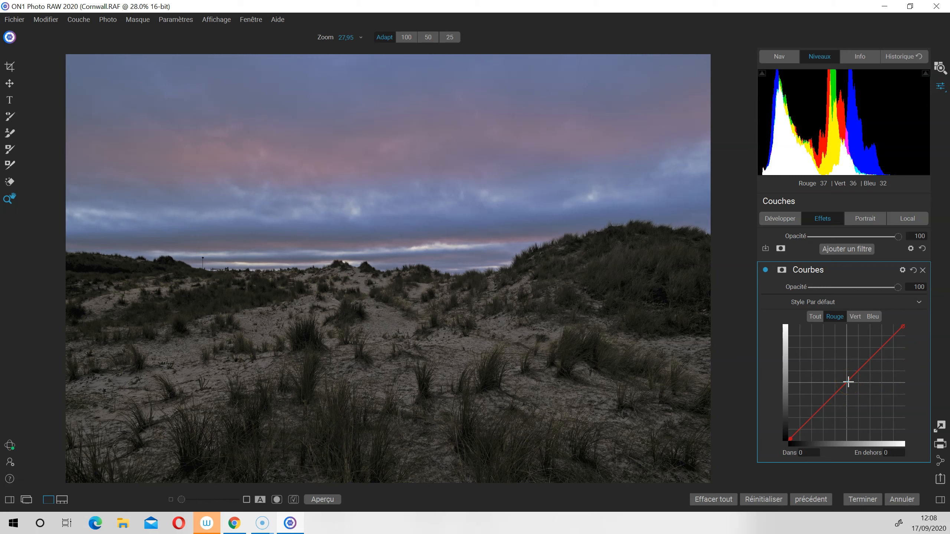
left_click_drag(847, 383, 845, 380)
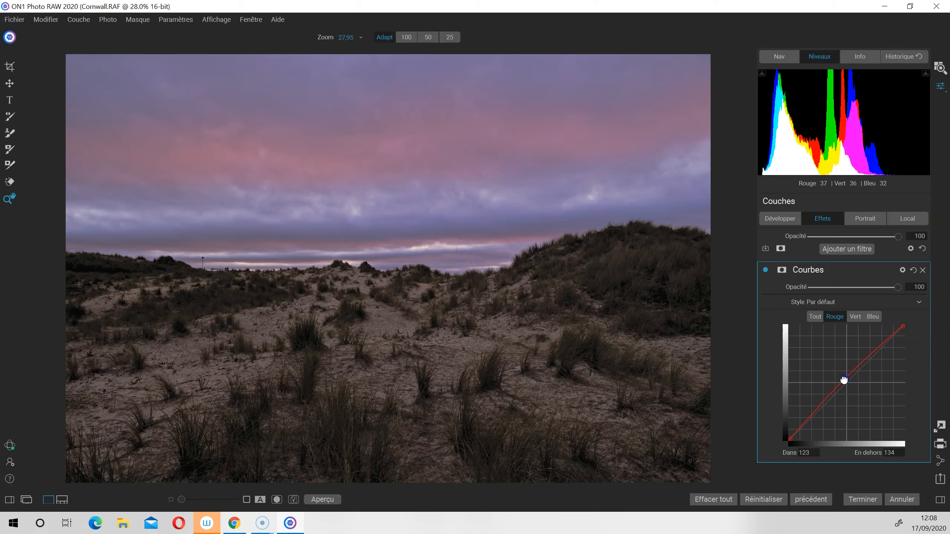
left_click_drag(845, 381, 848, 384)
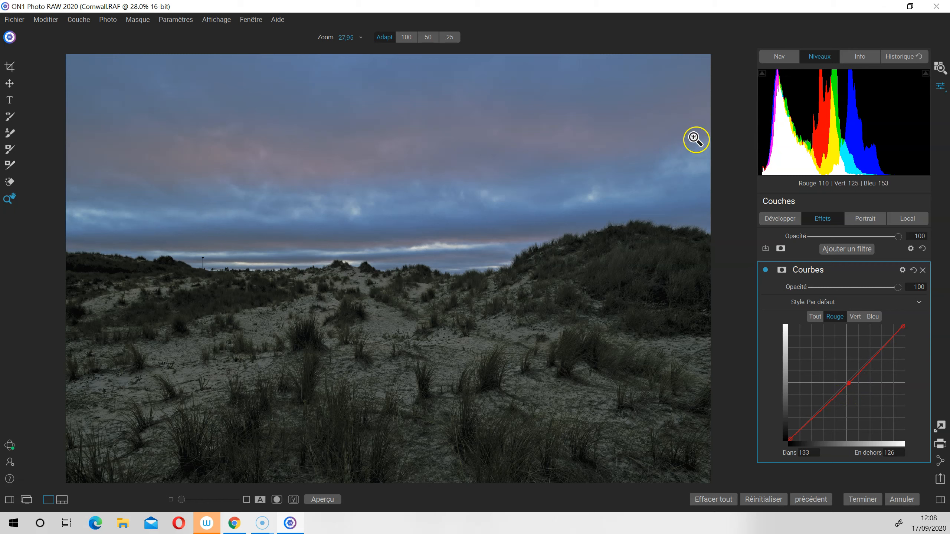
Step: Raise the red highlights with an upper curve point and lift the red shadows with a lower point at 60/63
left_click(873, 358)
left_click_drag(870, 358, 865, 355)
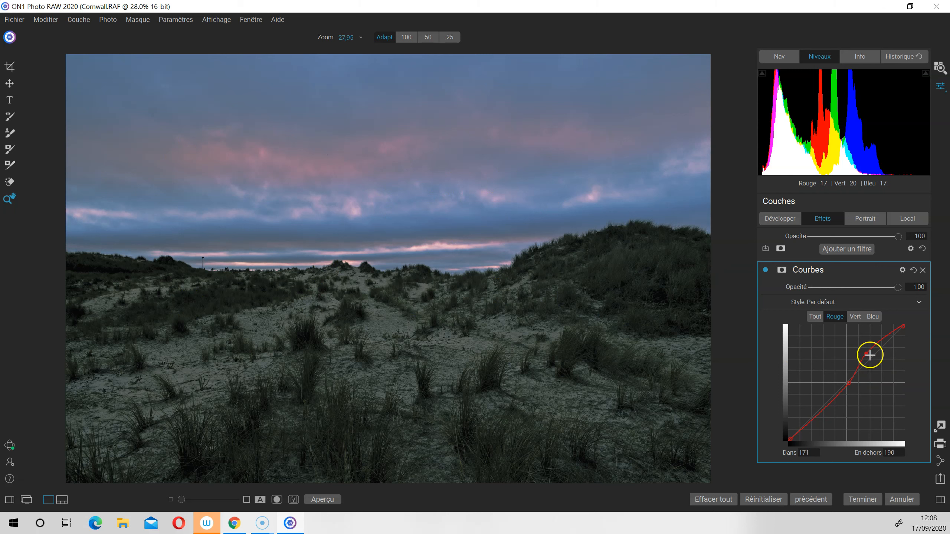
left_click_drag(866, 357, 877, 346)
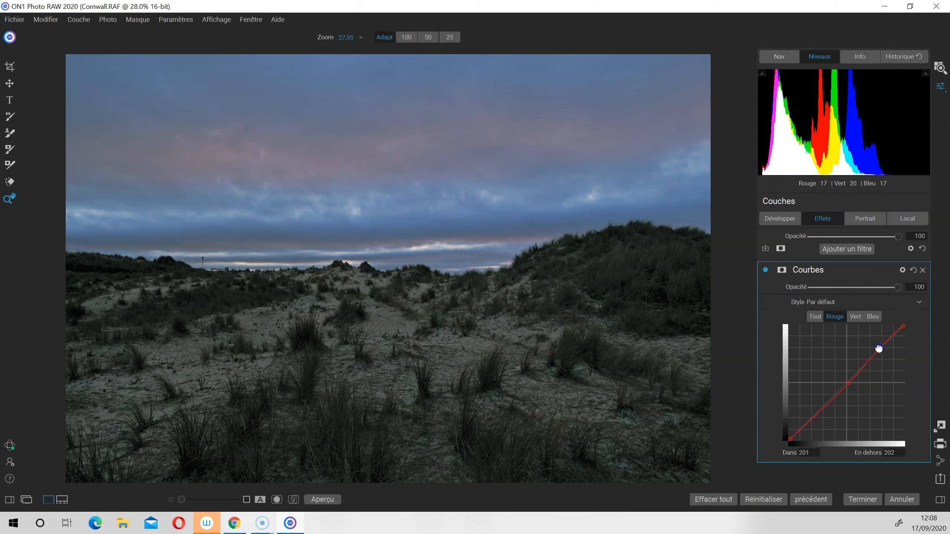
left_click(821, 412)
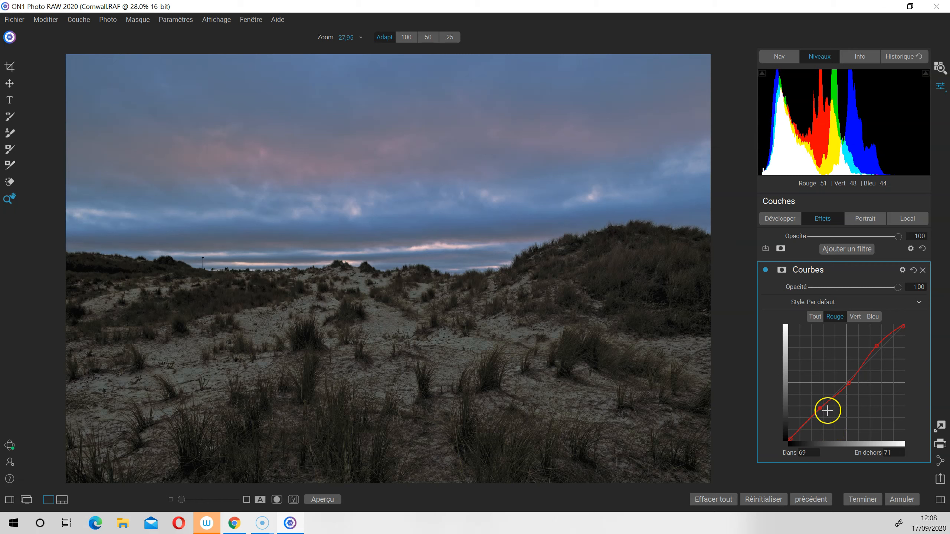
left_click_drag(820, 408, 815, 412)
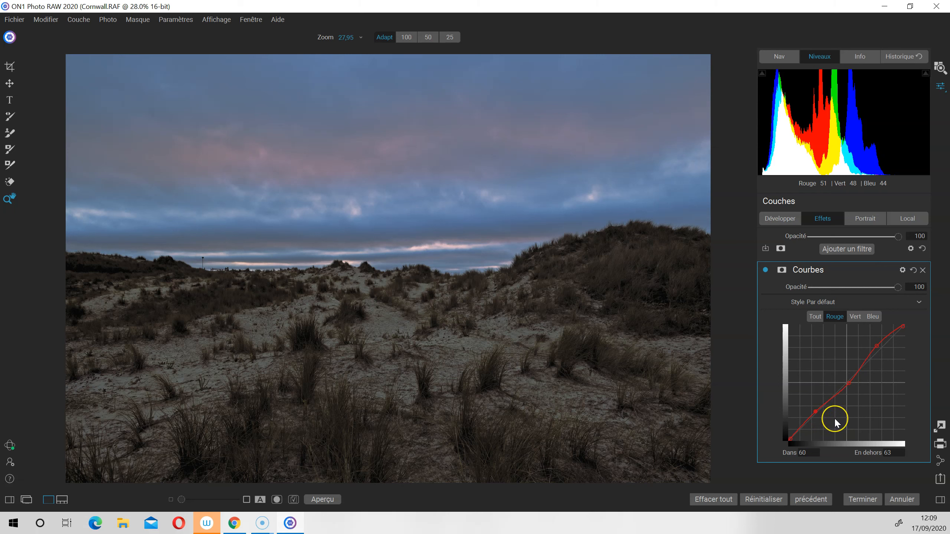
Step: Compare the photo with and without the Courbes filter, and look through its available preset styles
left_click(766, 270)
left_click(766, 268)
left_click(766, 268)
left_click(766, 267)
left_click(766, 268)
left_click(766, 268)
left_click(918, 302)
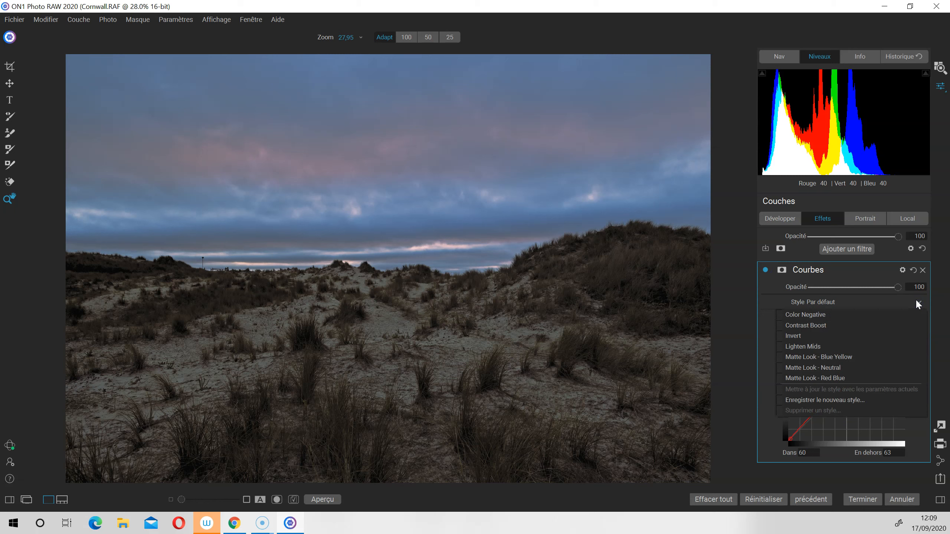
left_click(918, 302)
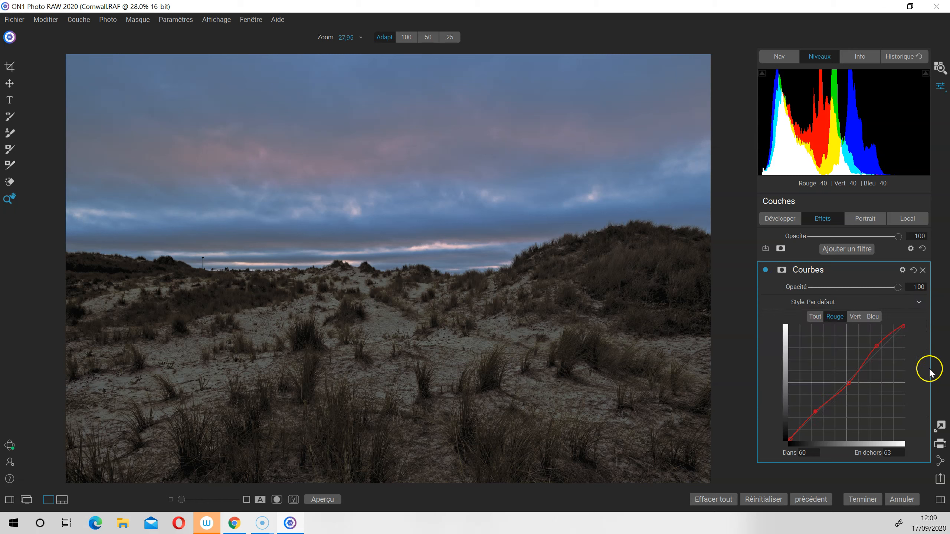
Step: Add a midtone point to the Vert channel curve, plus a lower point at 67/68 and an upper point at 180/184
left_click(856, 317)
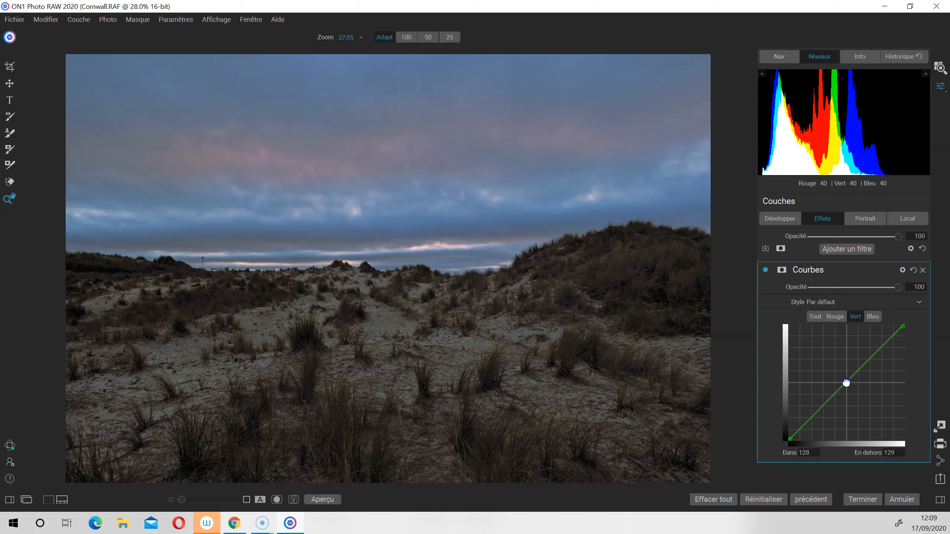
left_click_drag(846, 383, 850, 387)
left_click_drag(850, 386, 847, 383)
left_click(821, 410)
left_click_drag(821, 413, 819, 409)
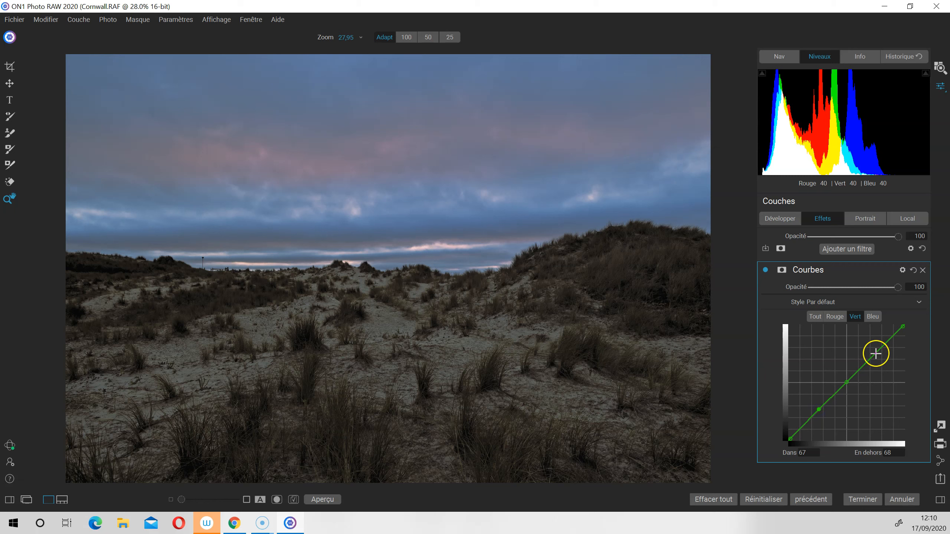
left_click_drag(875, 355, 871, 357)
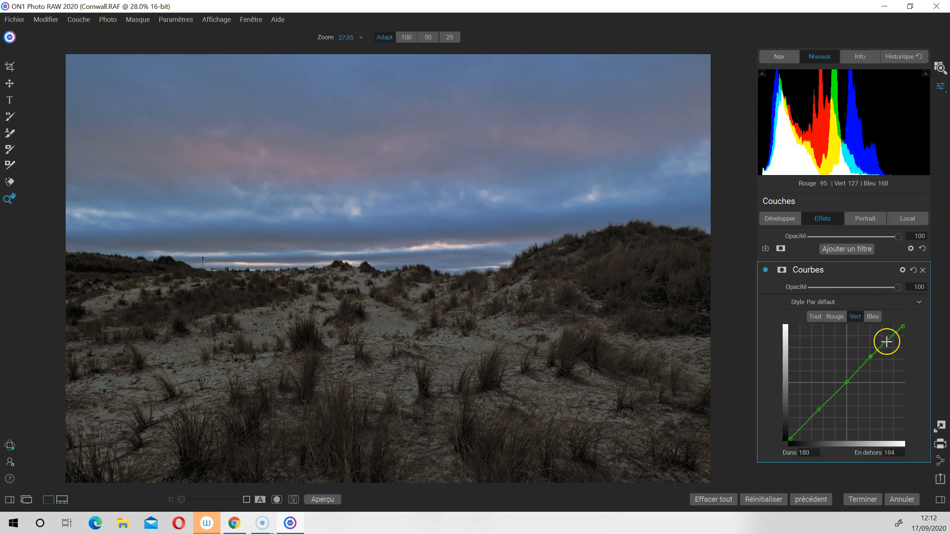
Step: Add a midtone point to the Bleu channel curve and reduce the blue highlights with an upper point at 204/187
left_click(874, 316)
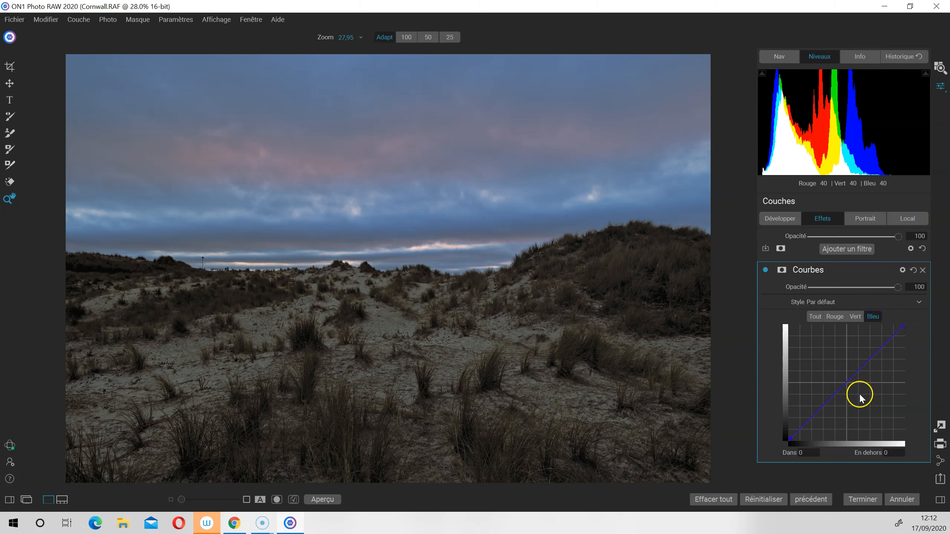
mouse_move(842, 388)
left_mouse_down()
mouse_move(842, 376)
mouse_move(852, 391)
mouse_move(848, 383)
left_mouse_up()
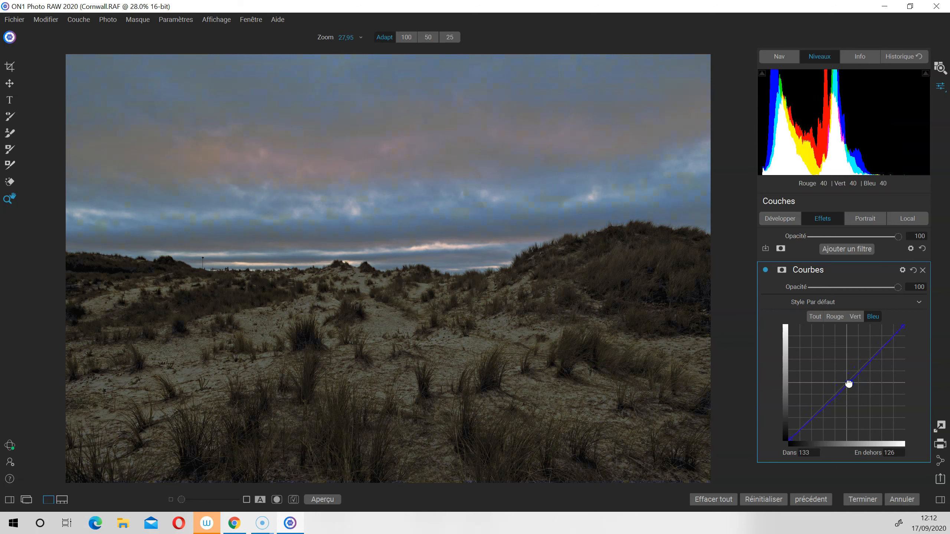
left_click(875, 355)
left_click_drag(876, 355, 881, 356)
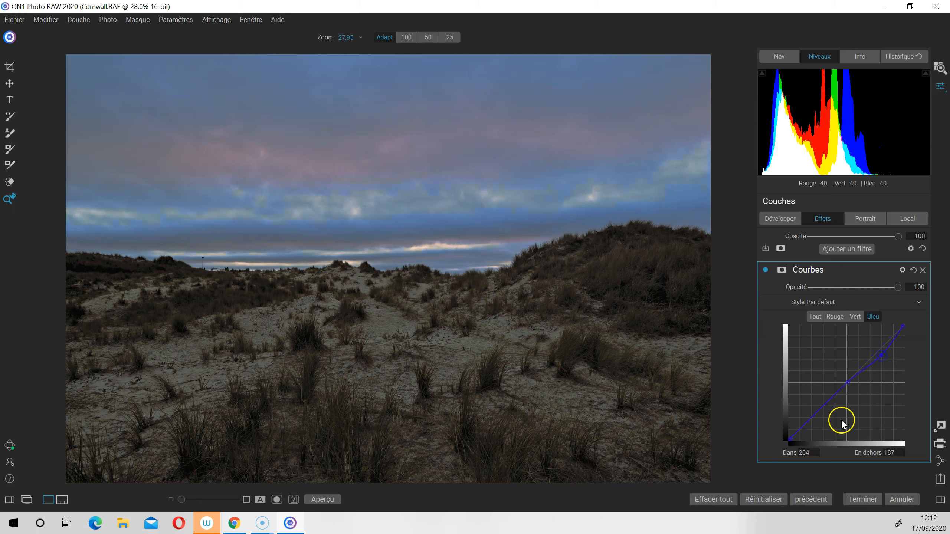
Step: Lift the blue shadows with two points on the lower Bleu curve, placing the darkest at 38/41
left_click(818, 410)
left_click_drag(817, 410, 804, 421)
left_click(802, 424)
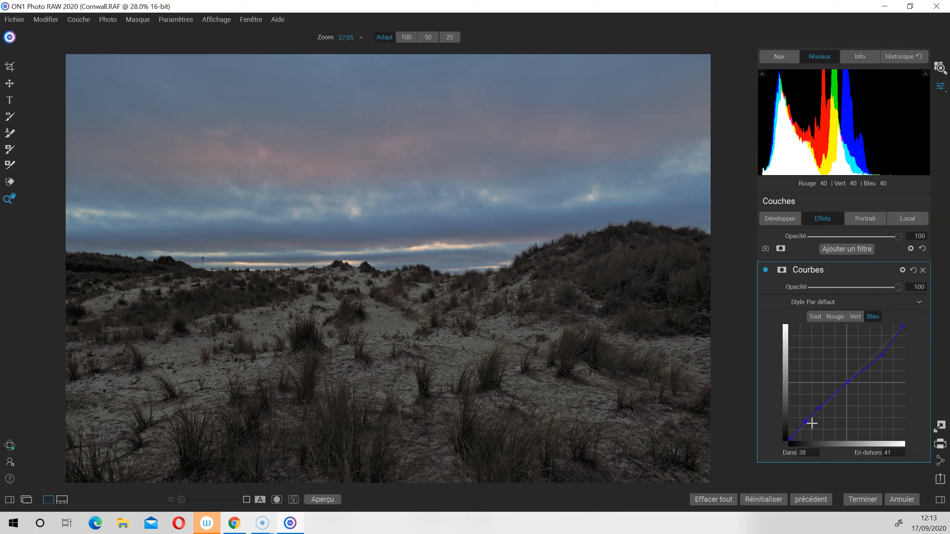
Step: Examine the effect of the channel curves by repeatedly disabling and enabling the Courbes filter, leaving it enabled
left_click(765, 271)
left_click(765, 271)
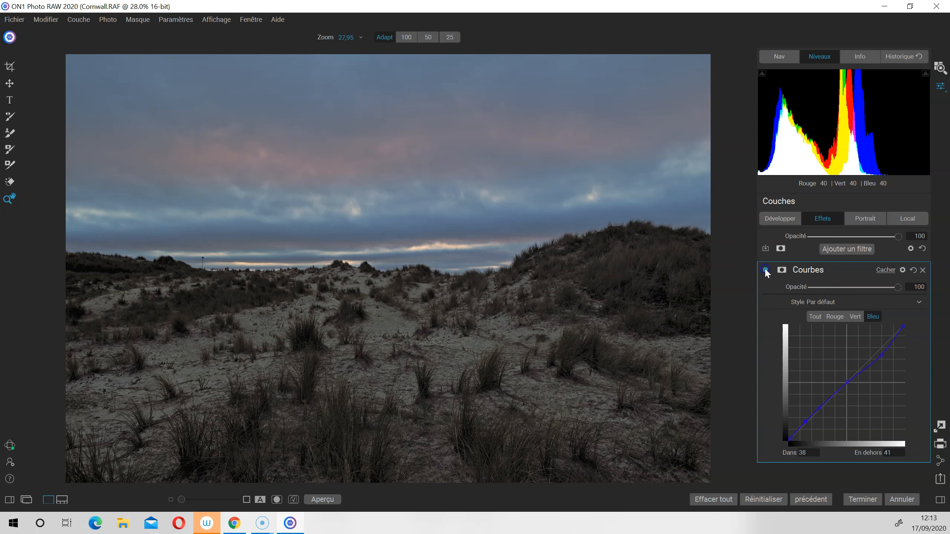
left_click(765, 271)
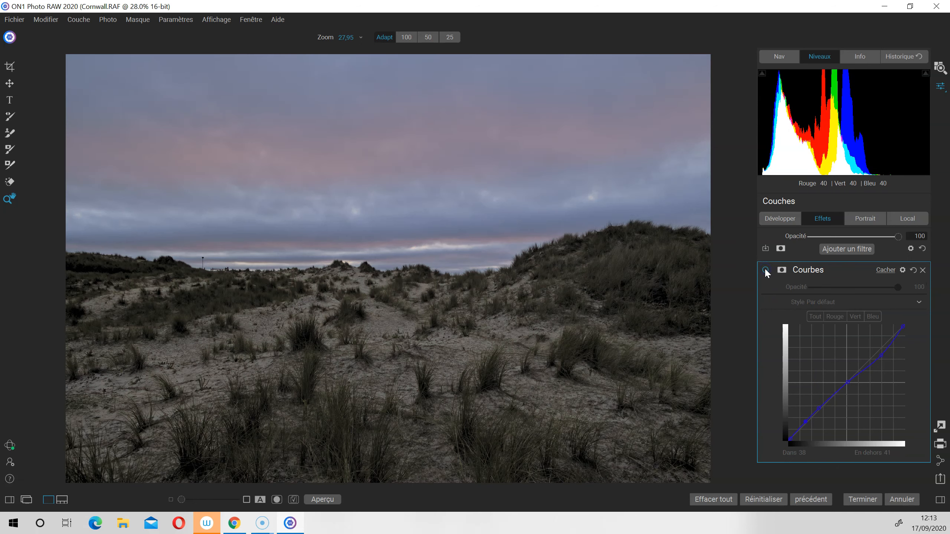
left_click(765, 271)
left_click(765, 271)
left_click(765, 271)
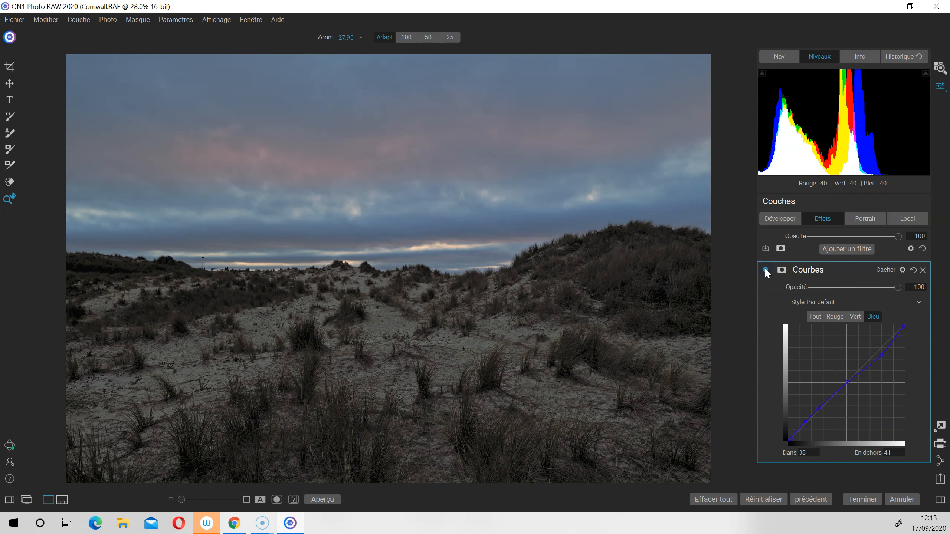
left_click(766, 271)
left_click(765, 271)
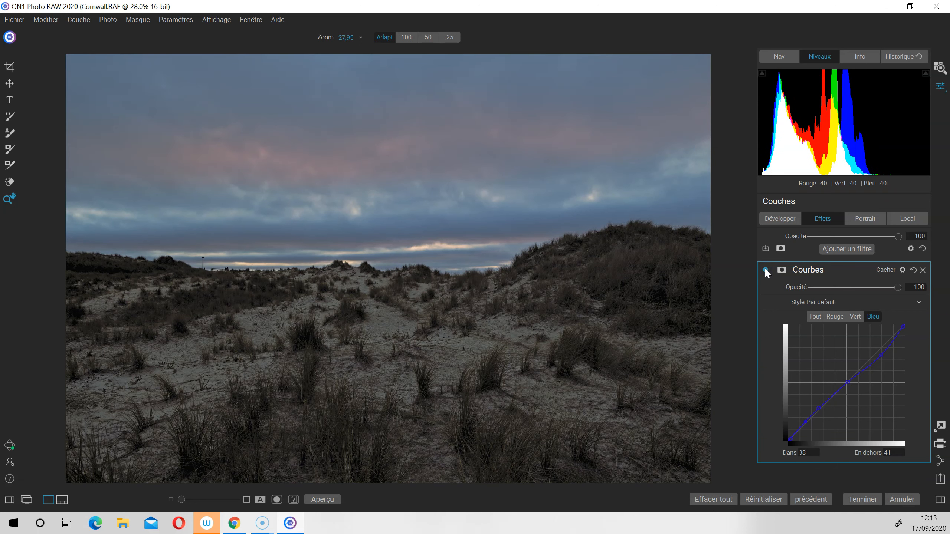
left_click(766, 271)
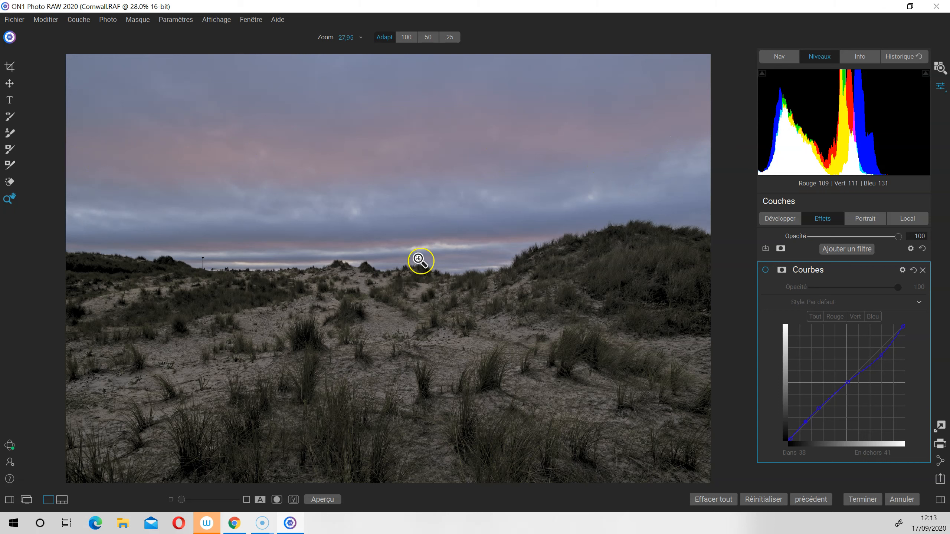
left_click(766, 270)
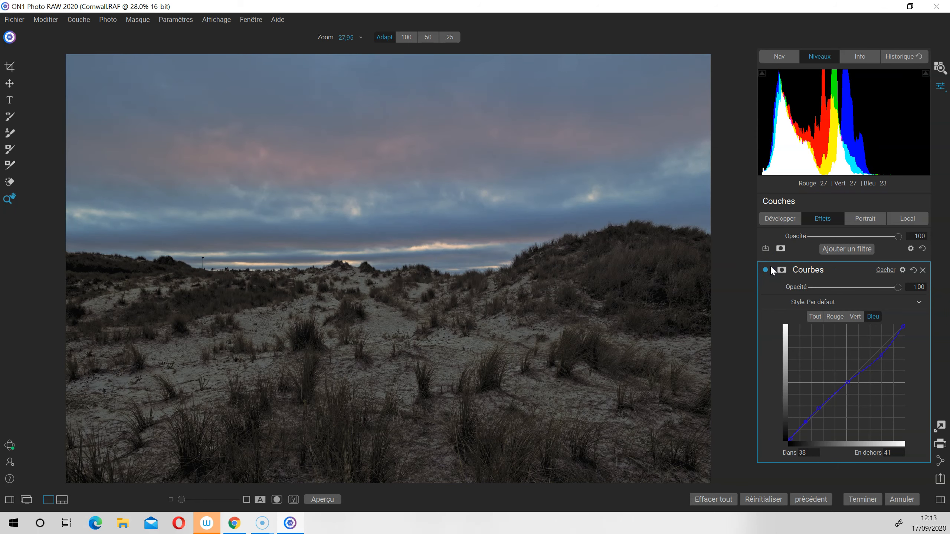
left_click(765, 270)
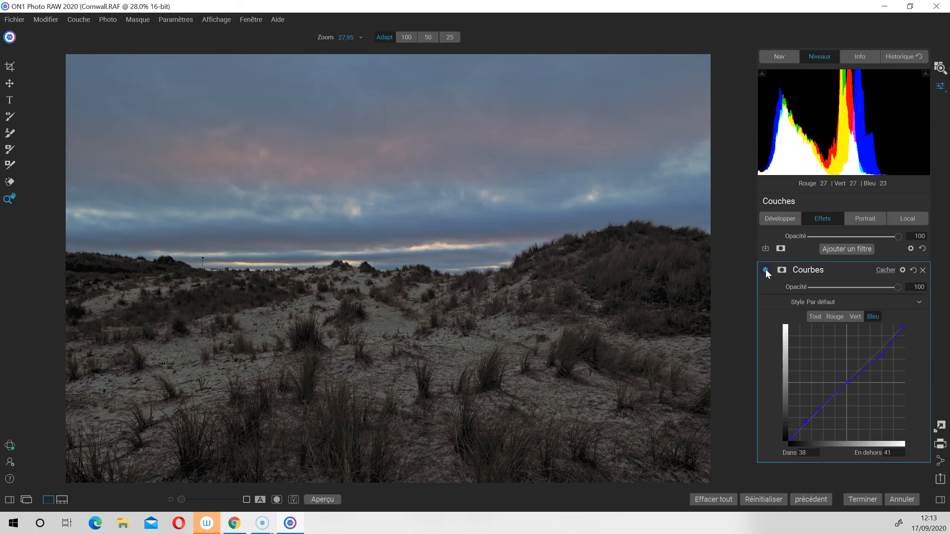
left_click(766, 270)
left_click(766, 270)
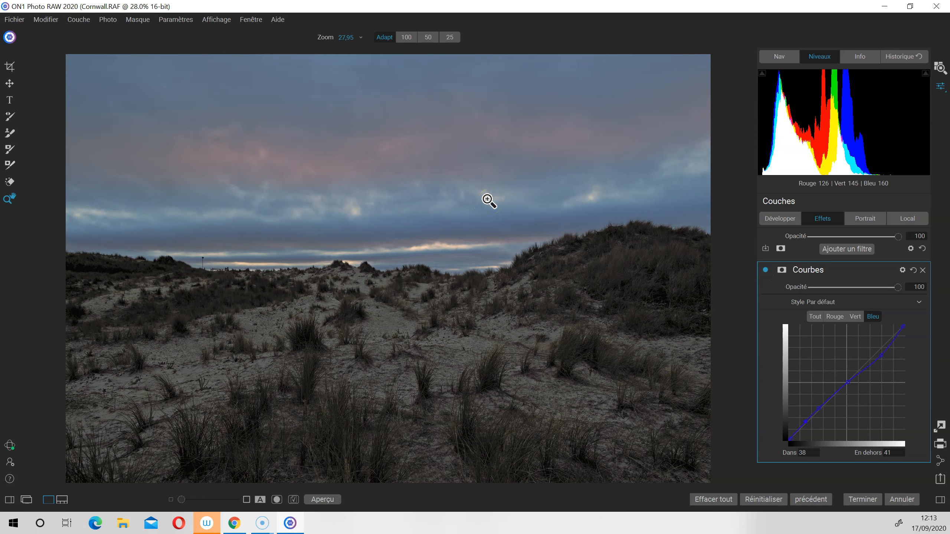
Step: Compare the edited photo with the unedited original by toggling the overall preview, leaving the preview enabled
key("ctrl+p")
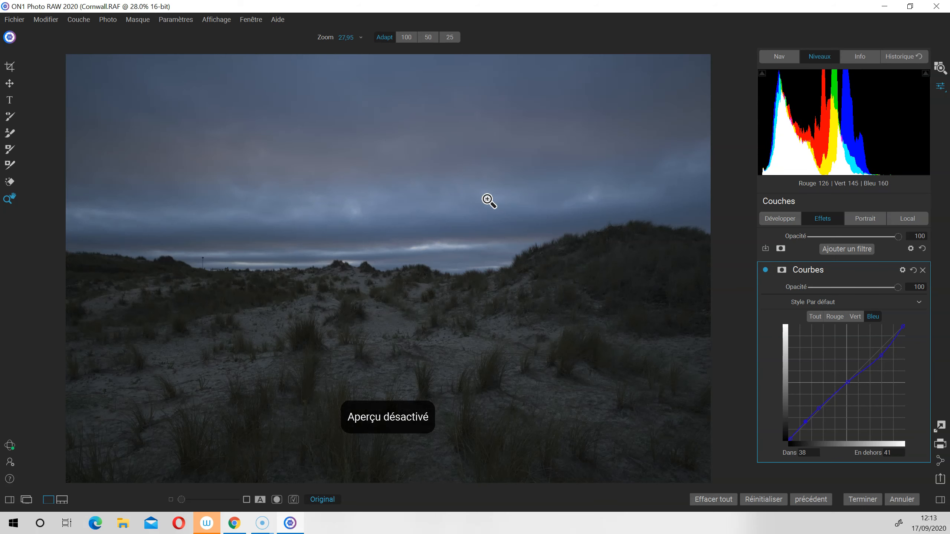
key("ctrl+p")
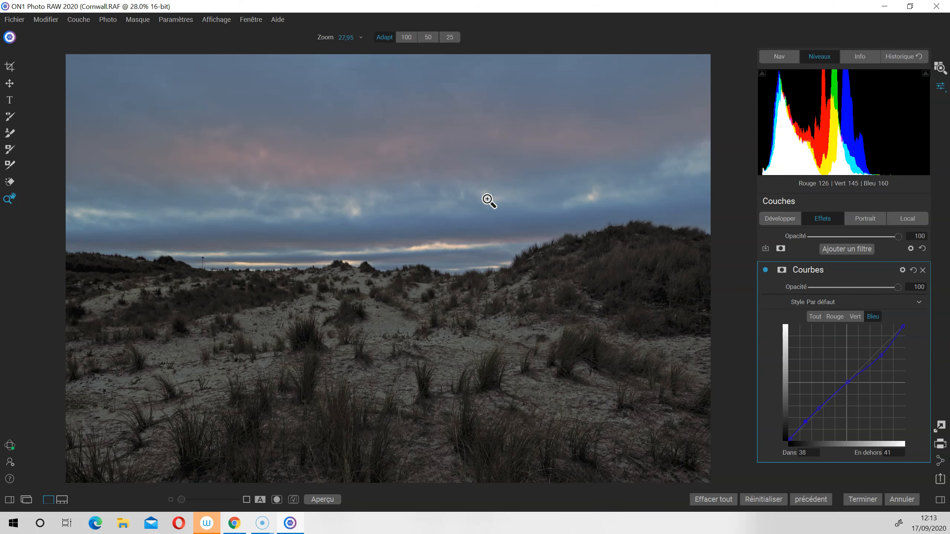
key("ctrl+p")
key("ctrl+p")
key("ctrl+p")
key("ctrl+p")
Step: Switch to local adjustments, try the Darken and Lighten presets, and set the adjustment brush size to 175
left_click(913, 219)
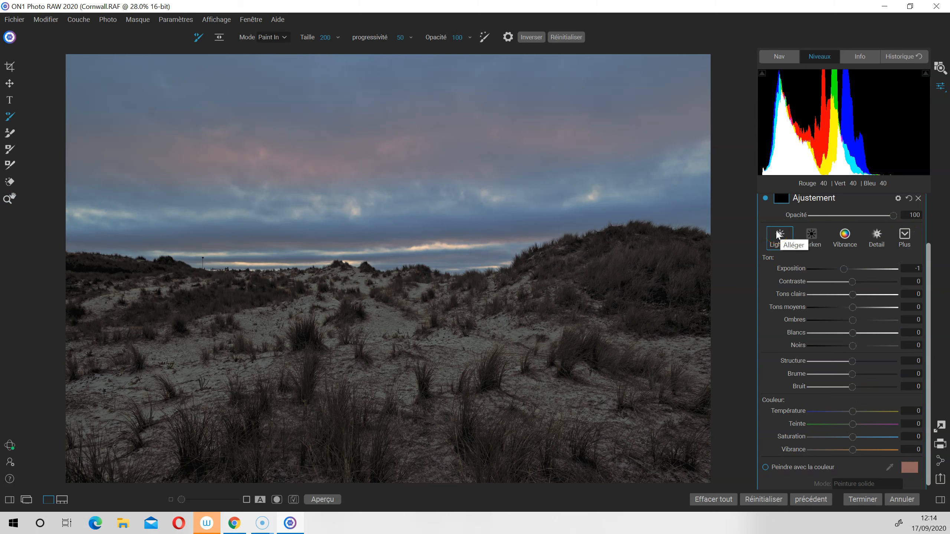
left_click(811, 235)
left_click(781, 239)
left_click(773, 241)
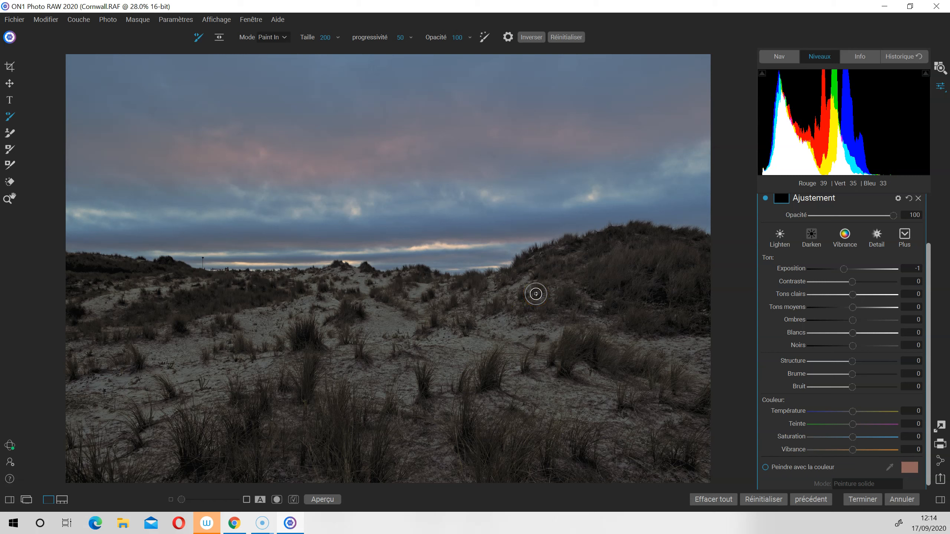
scroll(536, 295, "up", 3)
scroll(535, 294, "down", 3)
scroll(536, 294, "up", 1)
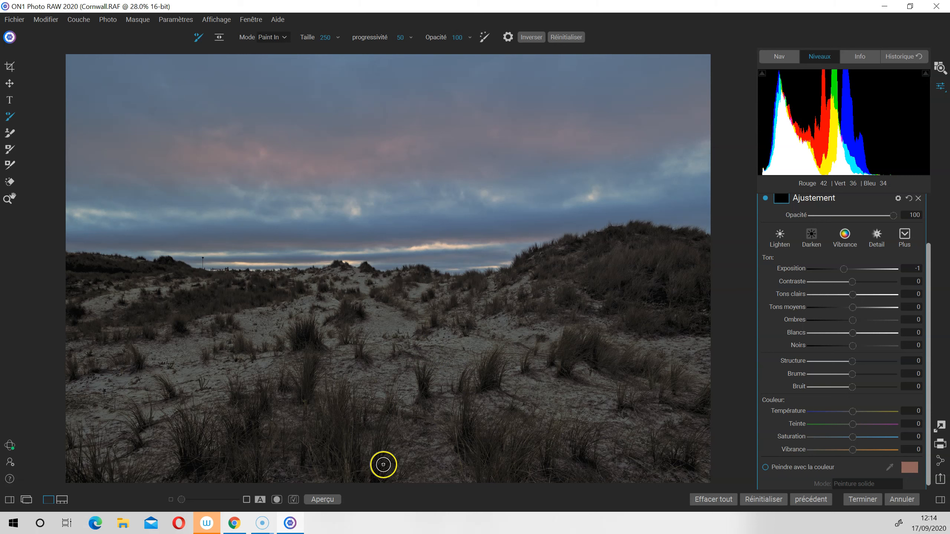
key("bracketleft")
key("bracketleft")
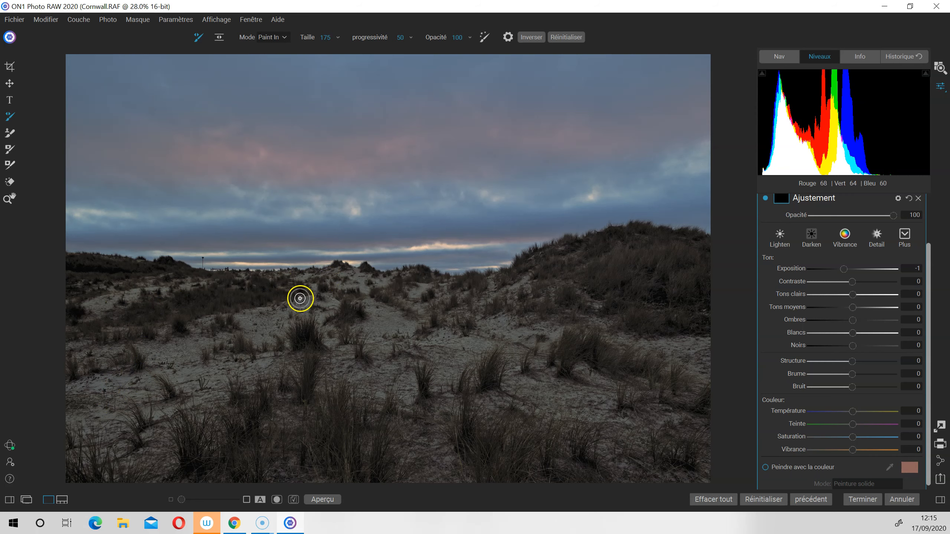
Step: Try painting the adjustment over the sand on the left dunes, and reset the adjustment and its mask
left_click_drag(309, 296, 158, 331)
mouse_move(216, 323)
left_mouse_down()
mouse_move(136, 349)
mouse_move(253, 366)
left_mouse_up()
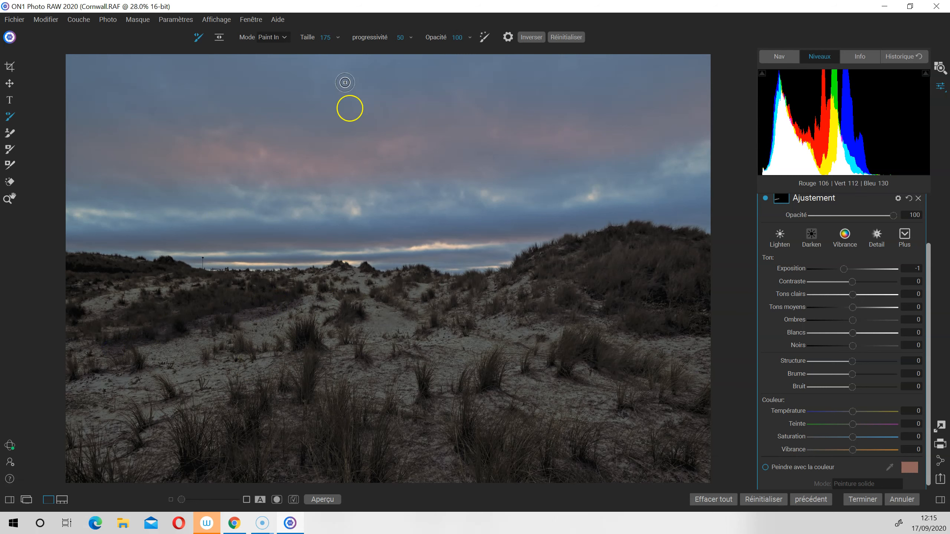
left_click(458, 38)
scroll(916, 262, "up", 3)
left_click(909, 259)
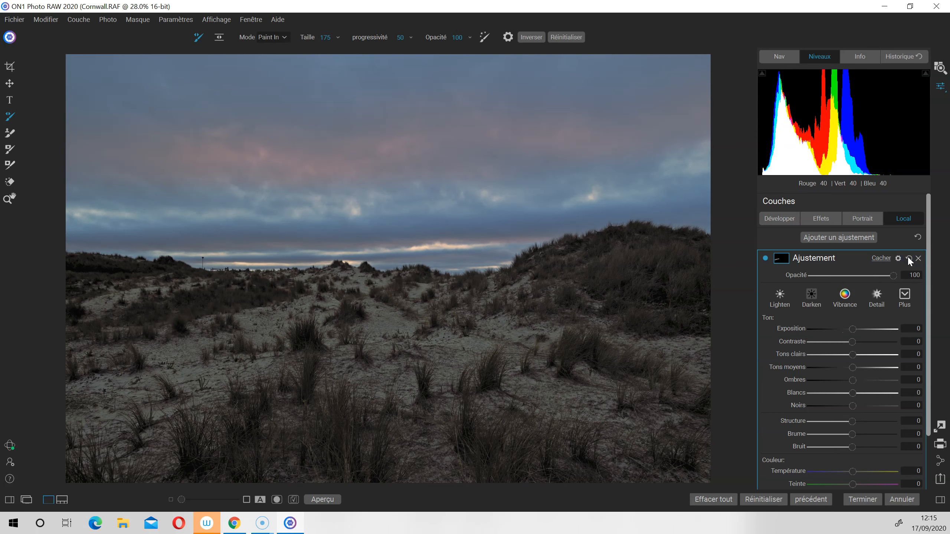
left_click(862, 294)
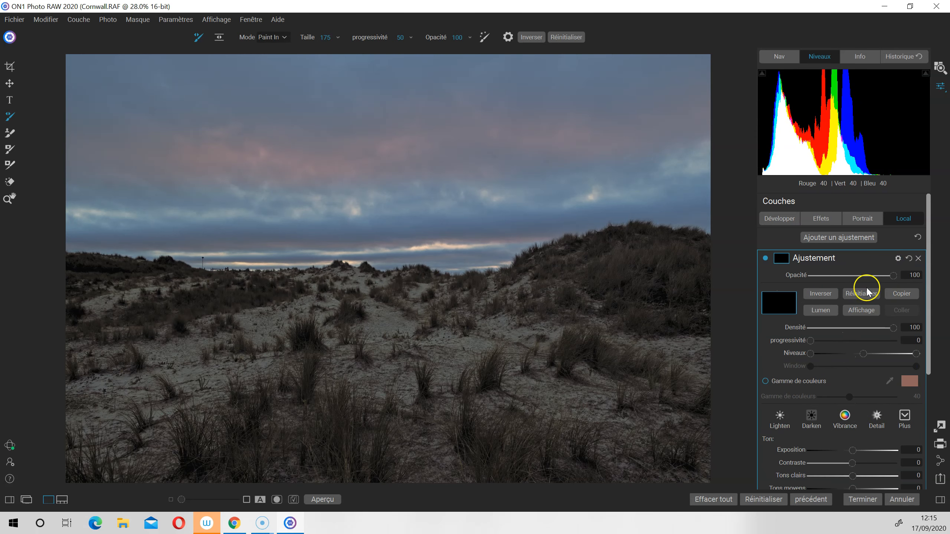
Step: Apply the Darken preset to the local adjustment and set the brush opacity to 6
left_click(811, 419)
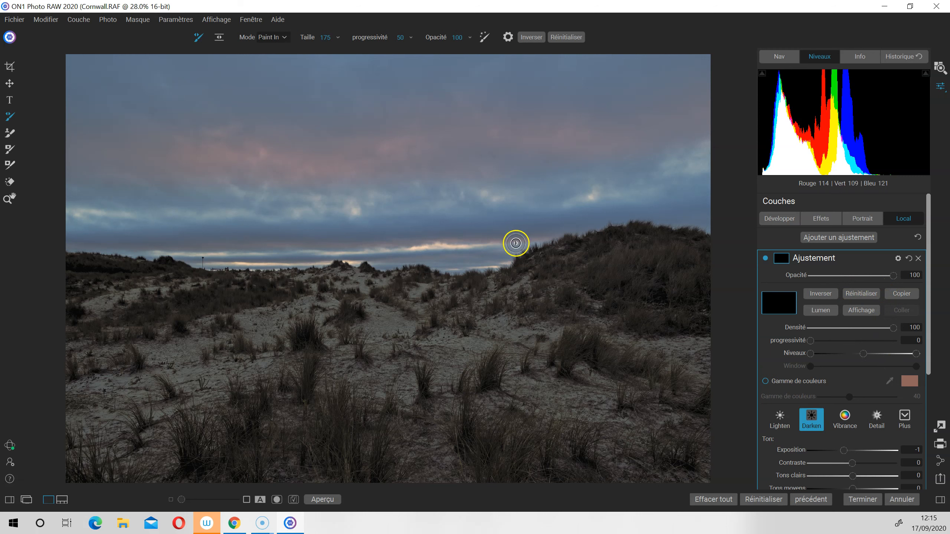
left_click(464, 37)
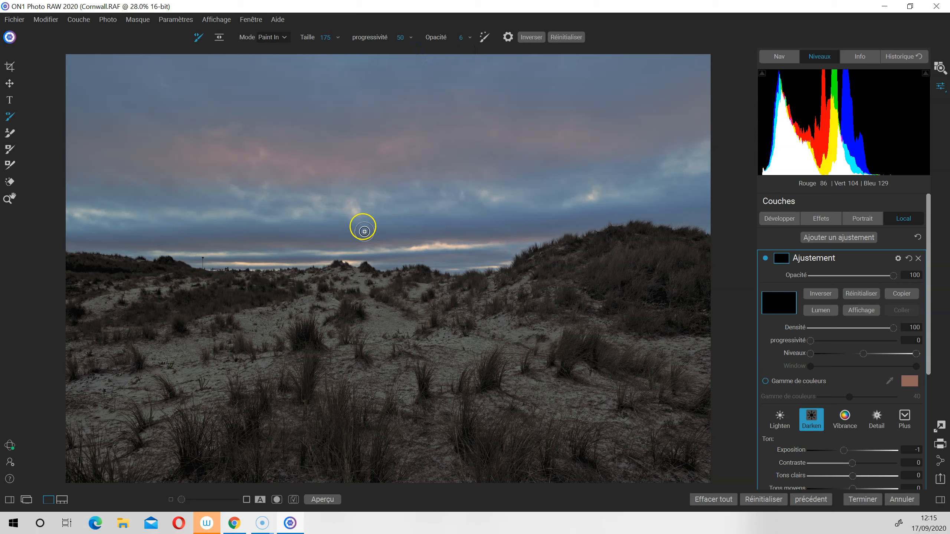
Step: Paint the darkening adjustment over the sand patches across the dunes, and compare the photo with and without it
left_click_drag(196, 323, 309, 296)
mouse_move(205, 317)
left_mouse_down()
mouse_move(164, 345)
mouse_move(155, 413)
left_mouse_up()
mouse_move(310, 356)
left_mouse_down()
mouse_move(268, 371)
mouse_move(372, 393)
mouse_move(396, 410)
left_mouse_up()
left_click_drag(534, 378, 484, 395)
left_click_drag(658, 394, 617, 483)
left_click_drag(556, 314, 351, 295)
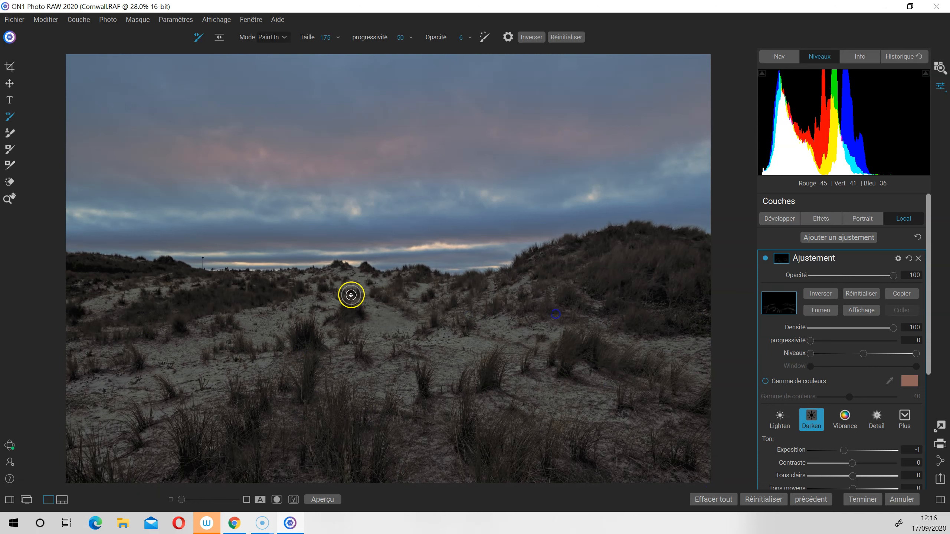
left_click(765, 259)
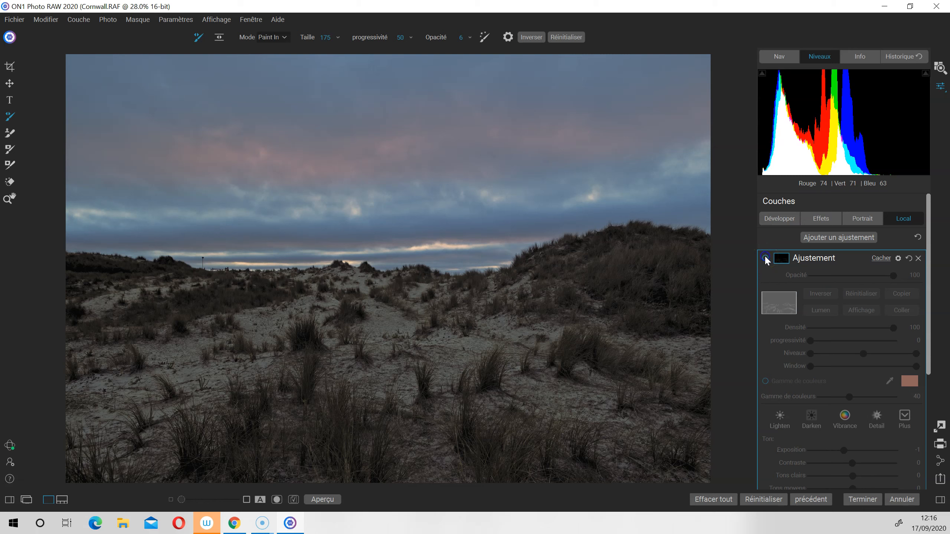
left_click(765, 259)
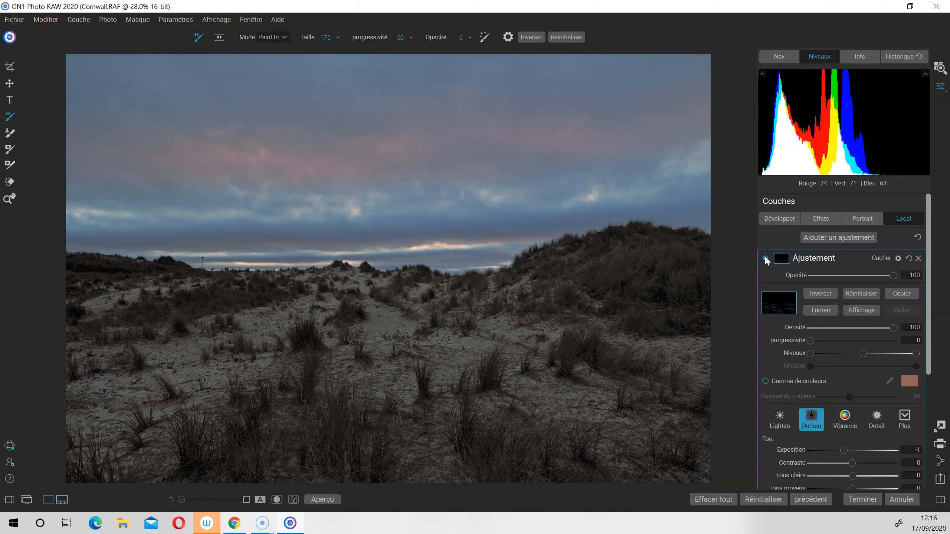
Step: Add a local adjustment with the Lighten preset and brush it over the grassy dunes at size 350
left_click(862, 237)
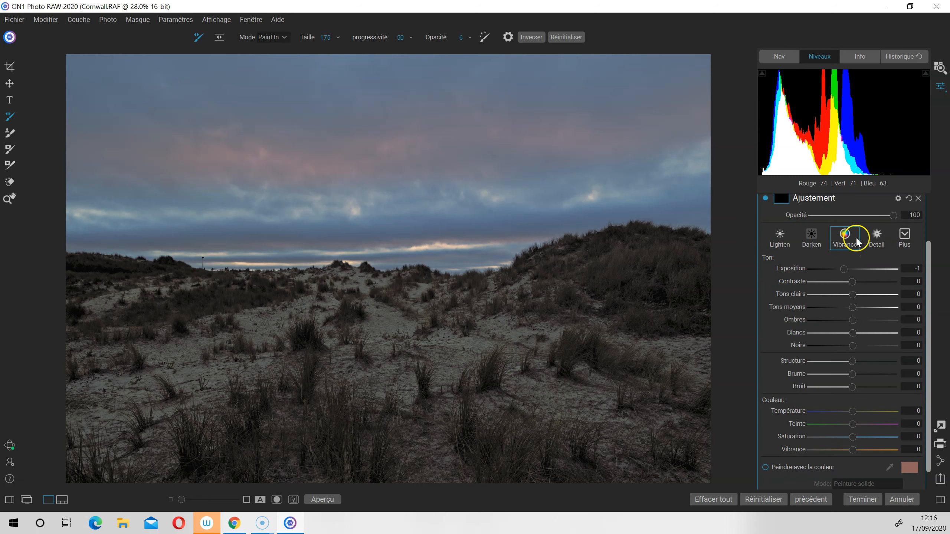
left_click(788, 240)
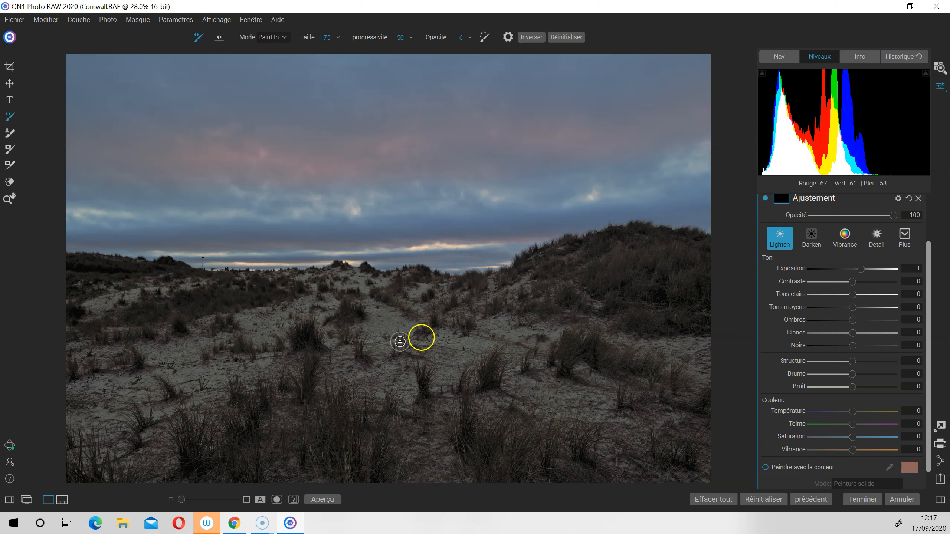
scroll(564, 457, "up", 5)
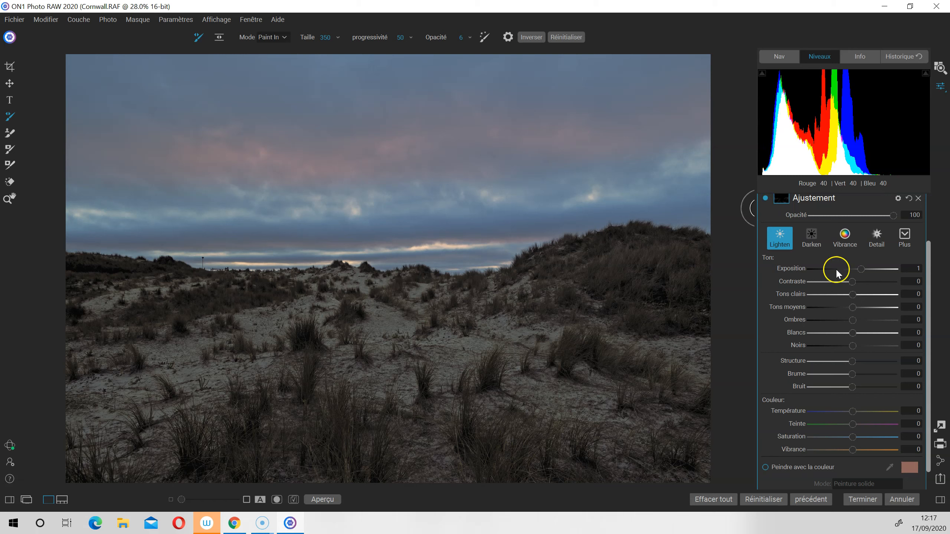
scroll(877, 297, "up", 2)
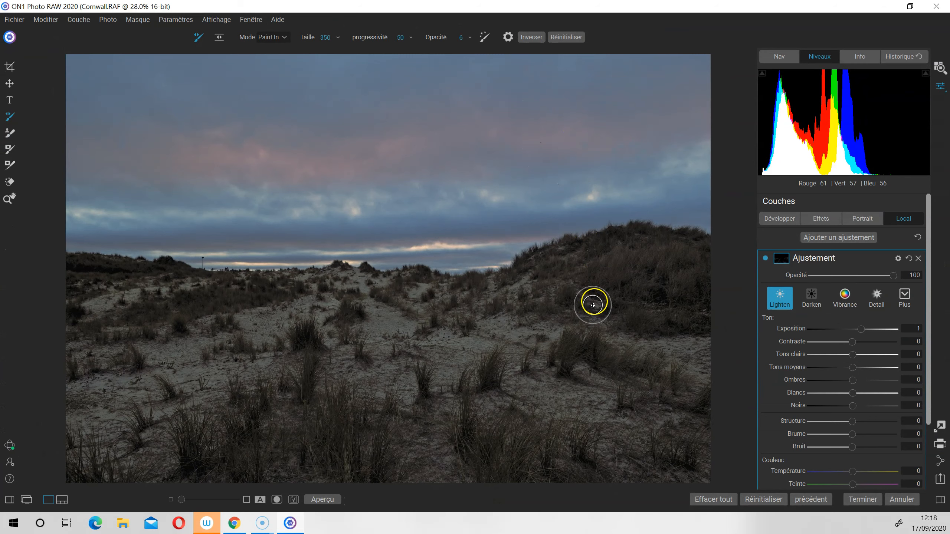
key("backslash")
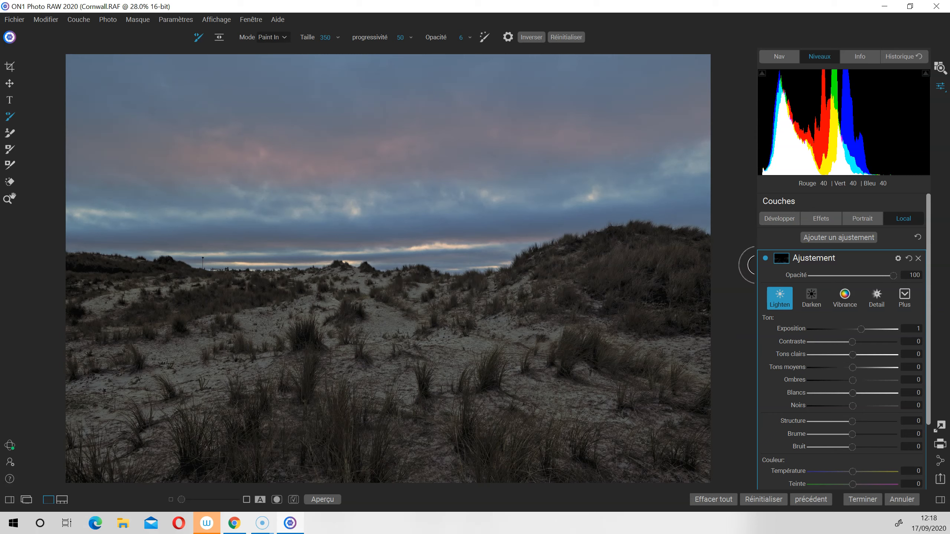
Step: Add another local adjustment and raise its exposure to 1.6
scroll(852, 298, "up", 2)
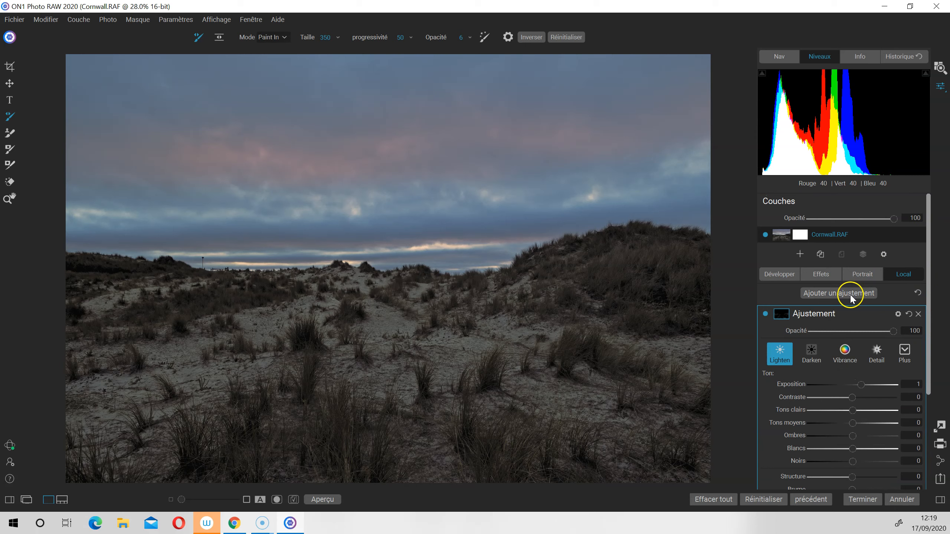
scroll(899, 422, "down", 4)
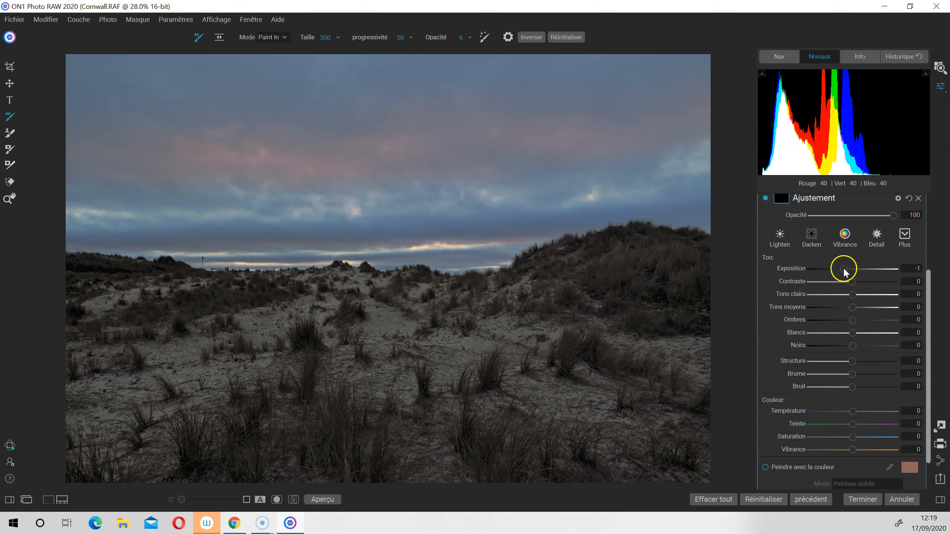
left_click_drag(843, 268, 850, 270)
left_click(874, 269)
left_click(804, 236)
scroll(804, 234, "up", 3)
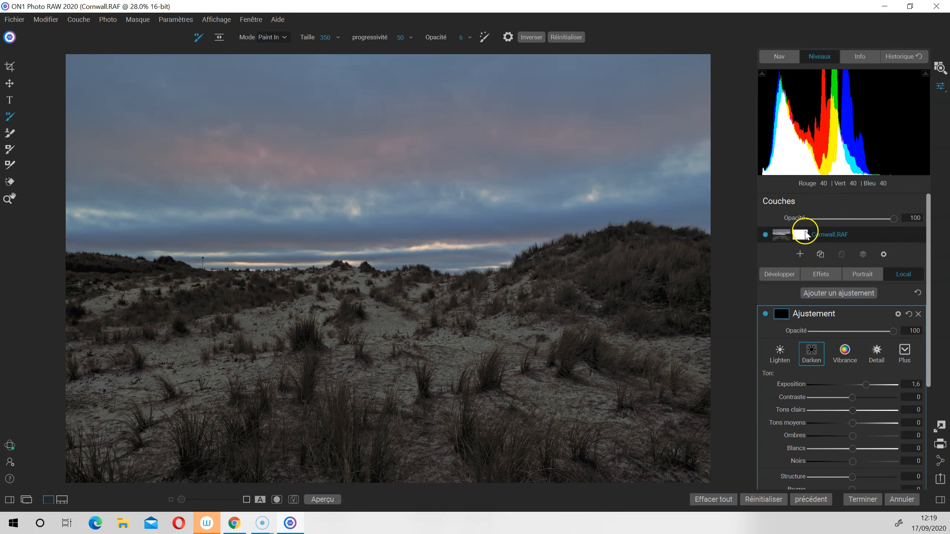
Step: Invert the new adjustment's mask to cover the whole photo, and set its exposure to 0.55
left_click(781, 314)
left_click(782, 315)
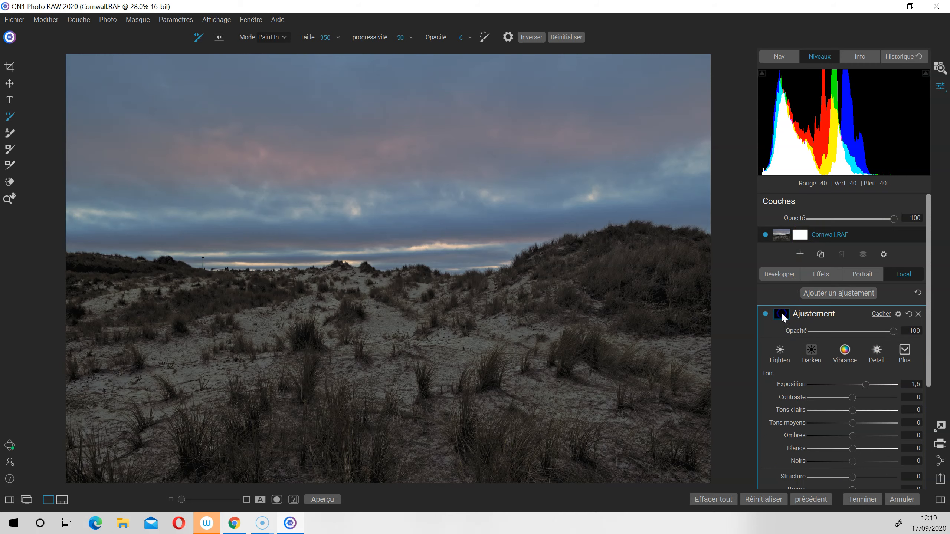
left_click(782, 314)
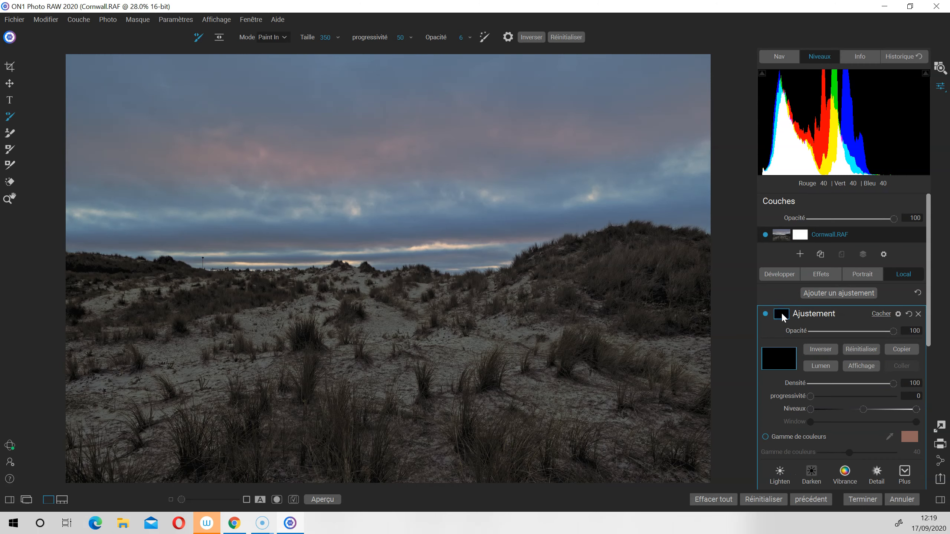
left_click(825, 349)
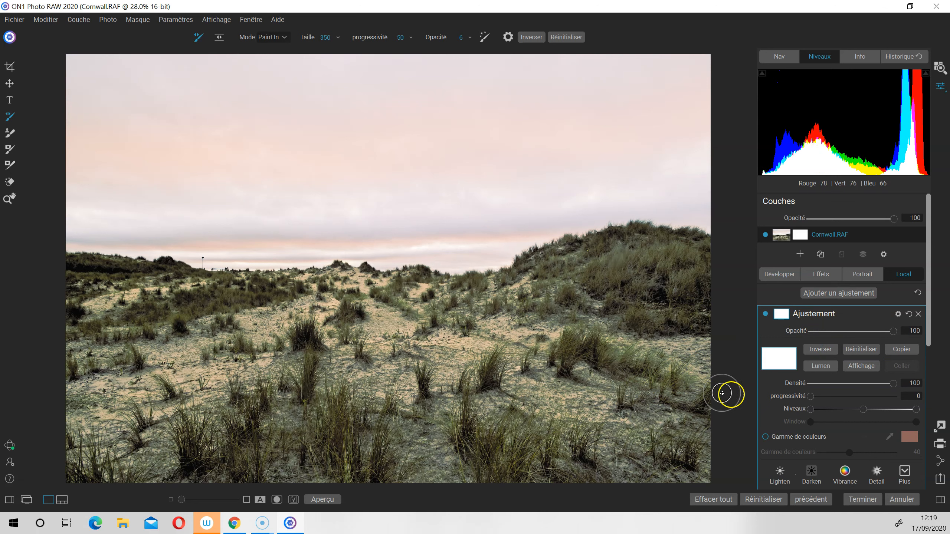
scroll(860, 430, "down", 2)
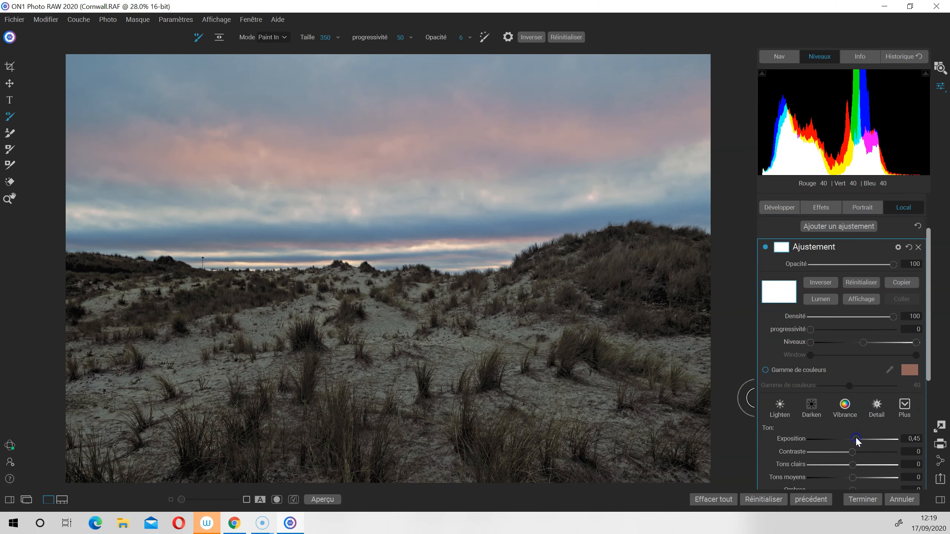
left_click(856, 439)
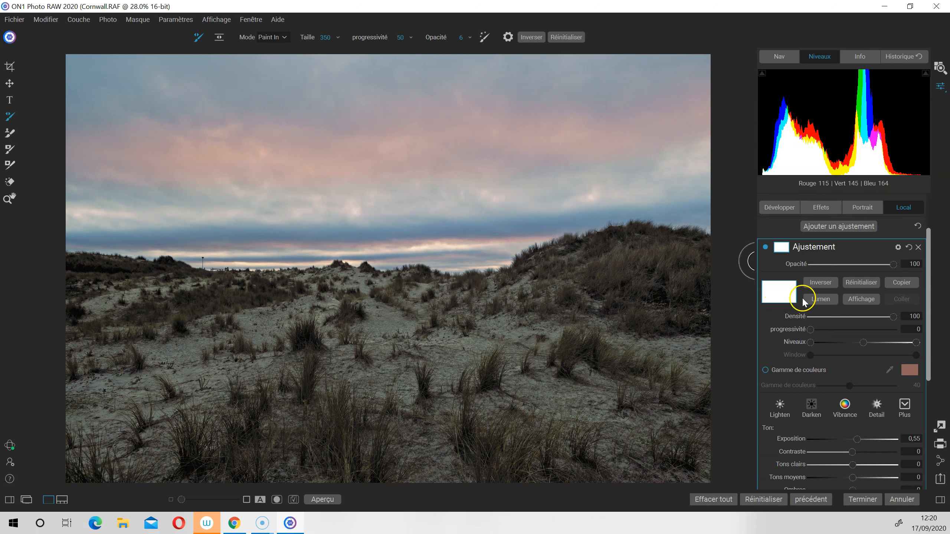
Step: Turn the adjustment's mask into an inverted luminosity mask, and tighten its levels to isolate the dark dunes from the sky
left_click(815, 301)
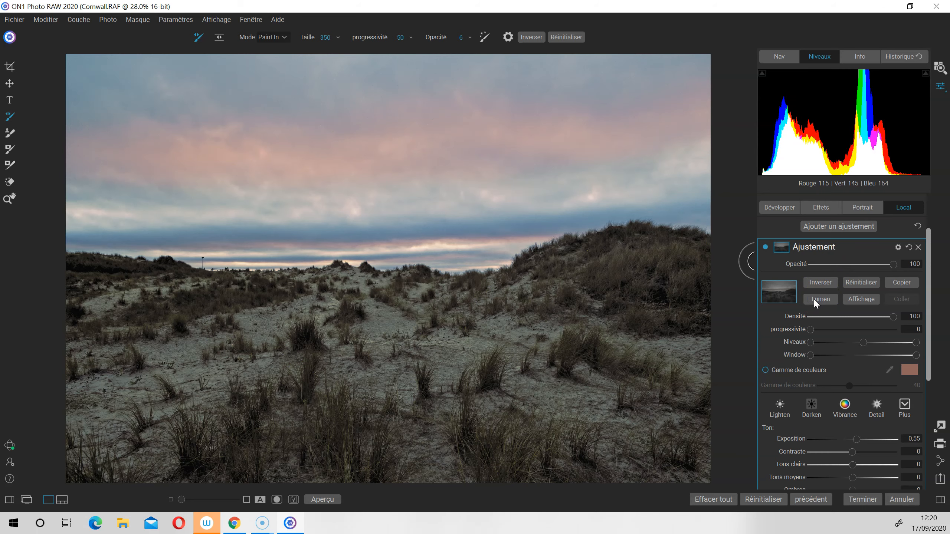
left_click(817, 299)
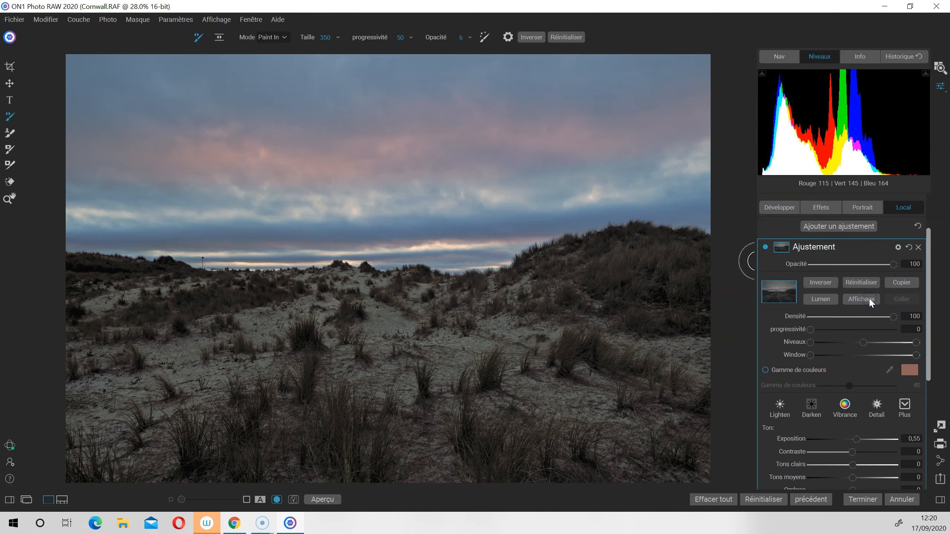
left_click(863, 299)
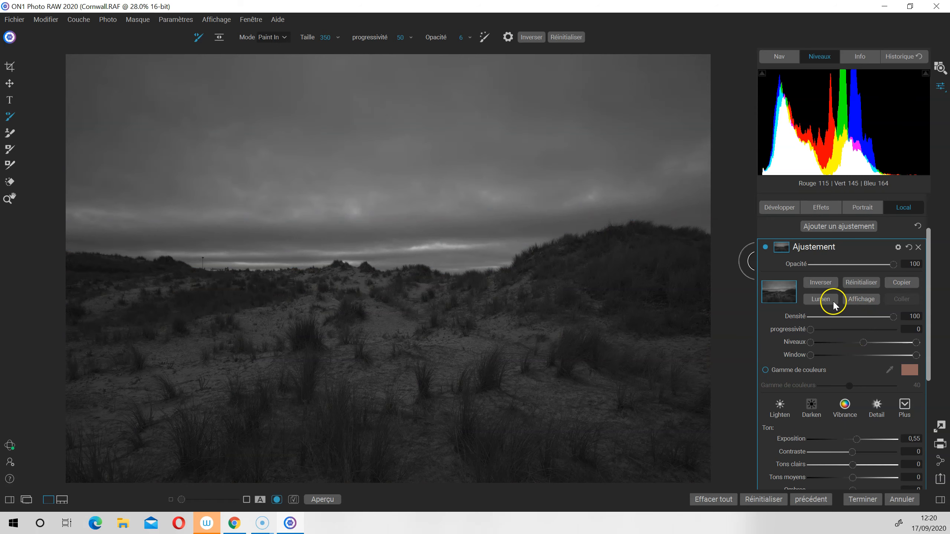
left_click(828, 280)
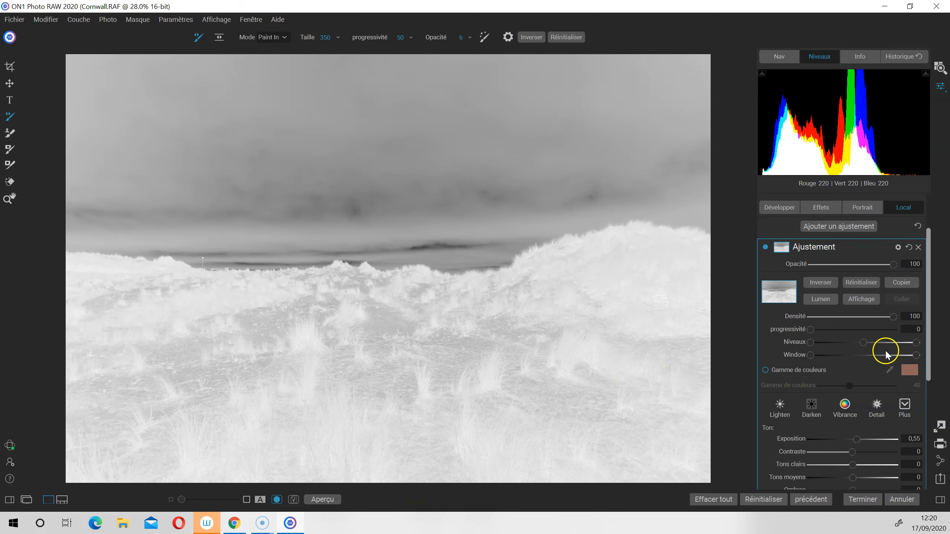
left_click_drag(915, 342, 817, 344)
left_click(860, 300)
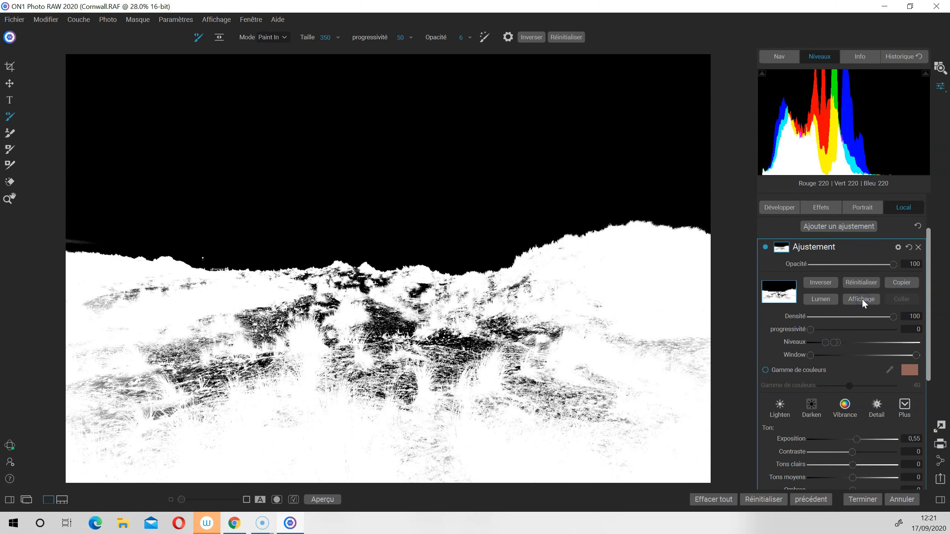
left_click(862, 299)
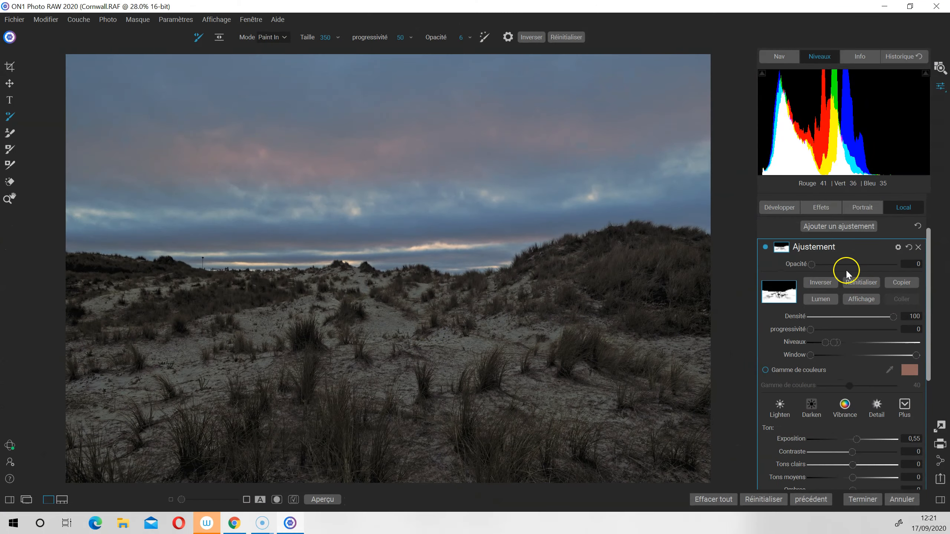
Step: Set the masked adjustment's opacity to 30 and compare the photo with and without it, leaving it enabled
mouse_move(821, 264)
left_mouse_down()
mouse_move(845, 263)
mouse_move(835, 262)
left_mouse_up()
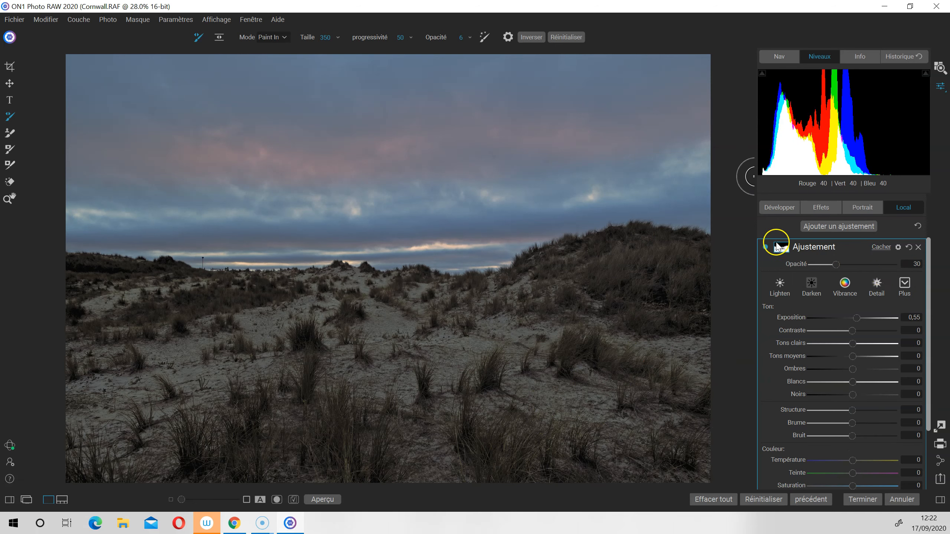
left_click(766, 314)
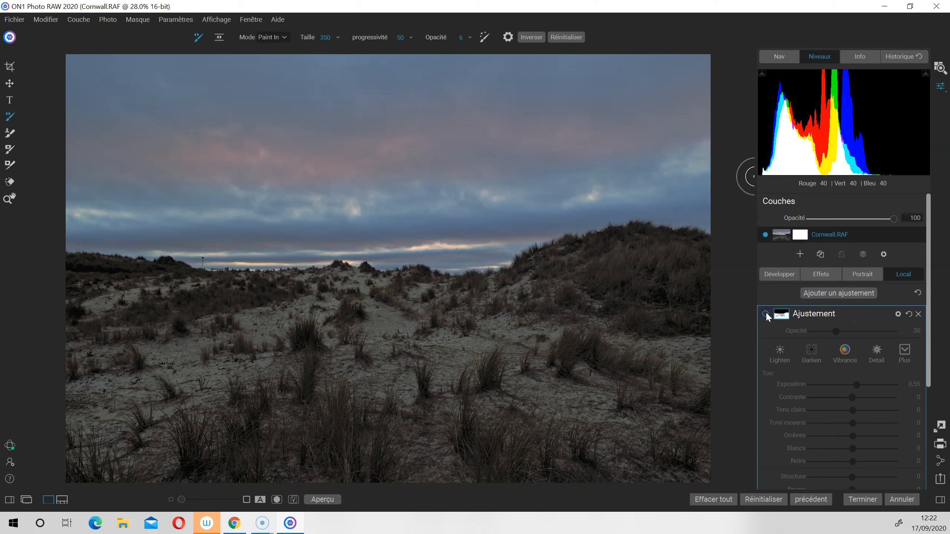
left_click(766, 314)
left_click(766, 314)
left_click(766, 314)
left_click(766, 314)
left_click(766, 314)
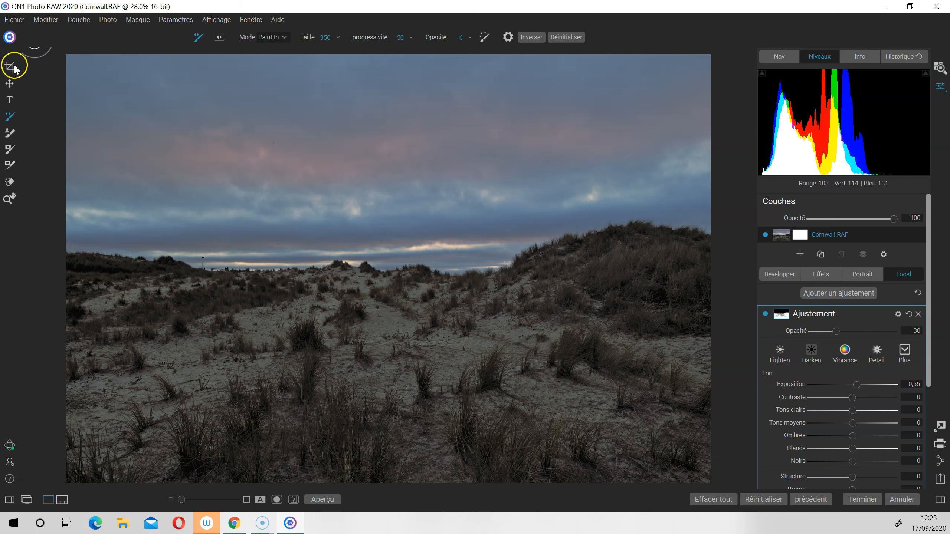
Step: Retouch a spot in the cloudy sky with the eraser tool at size 200
left_click(9, 182)
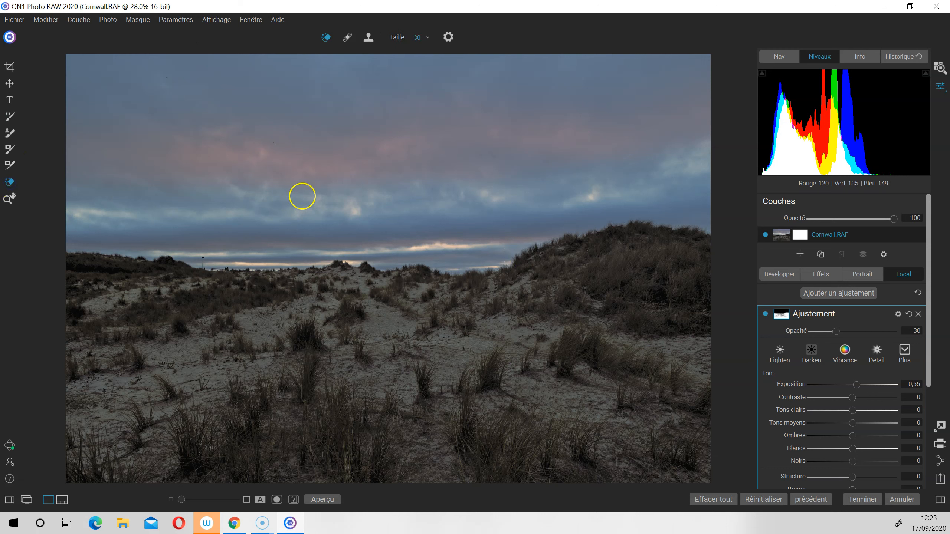
left_click(477, 174)
Step: Add a colour adjustment filter (Réglage de la couleur) with the Sky preset, and compare the photo with and without it
left_click(822, 275)
left_click(846, 305)
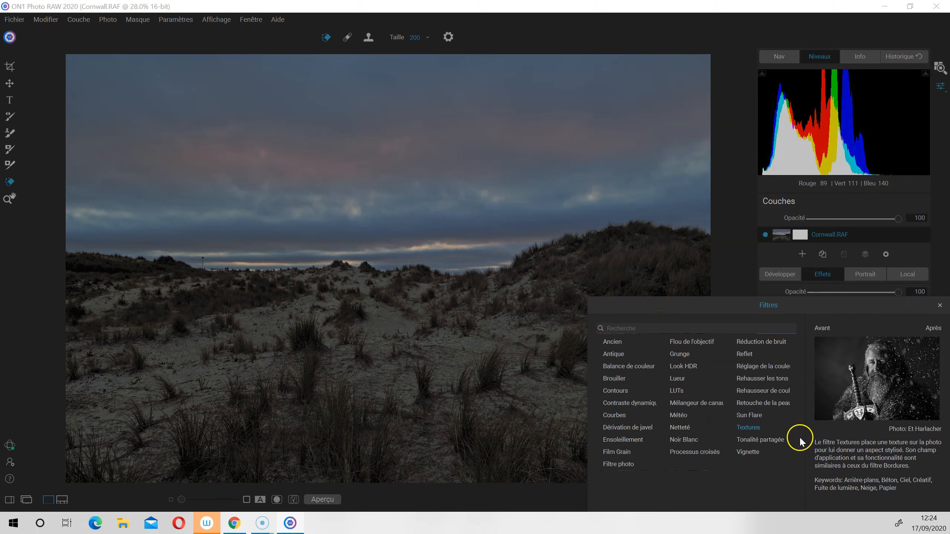
left_click(770, 366)
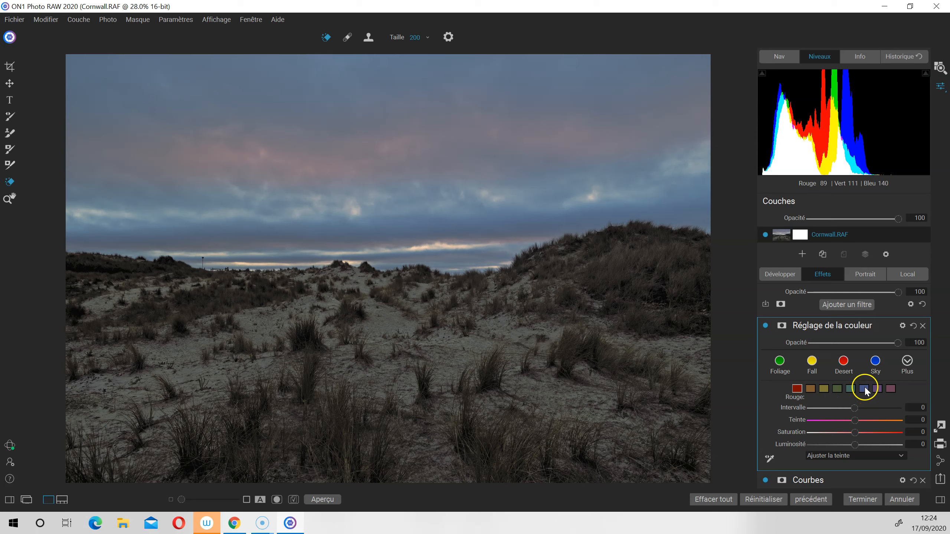
left_click(875, 366)
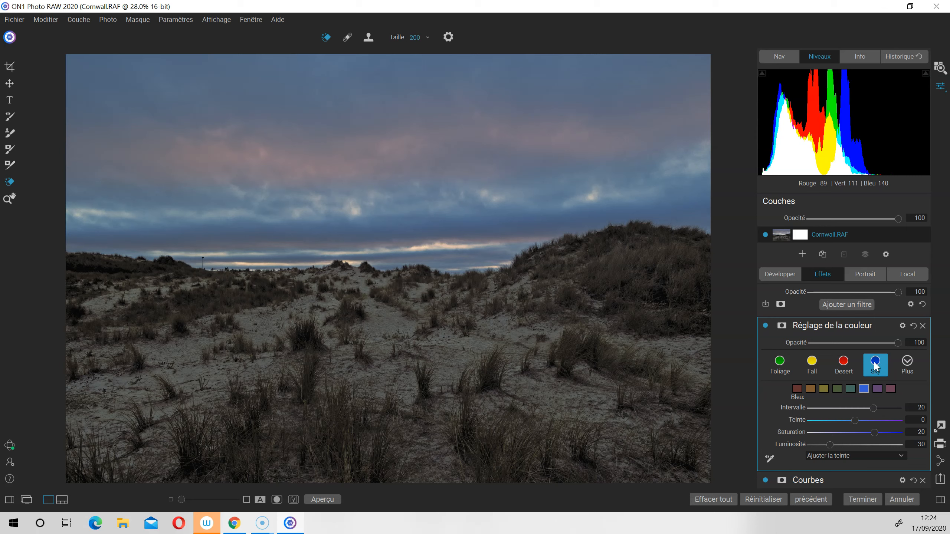
left_click(765, 326)
left_click(765, 326)
Step: Set the filter's blue saturation to -20 and luminosity to -10, keep the hue at 0, and compare before and after
mouse_move(874, 434)
left_mouse_down()
mouse_move(838, 434)
mouse_move(842, 446)
mouse_move(876, 445)
mouse_move(845, 441)
left_mouse_up()
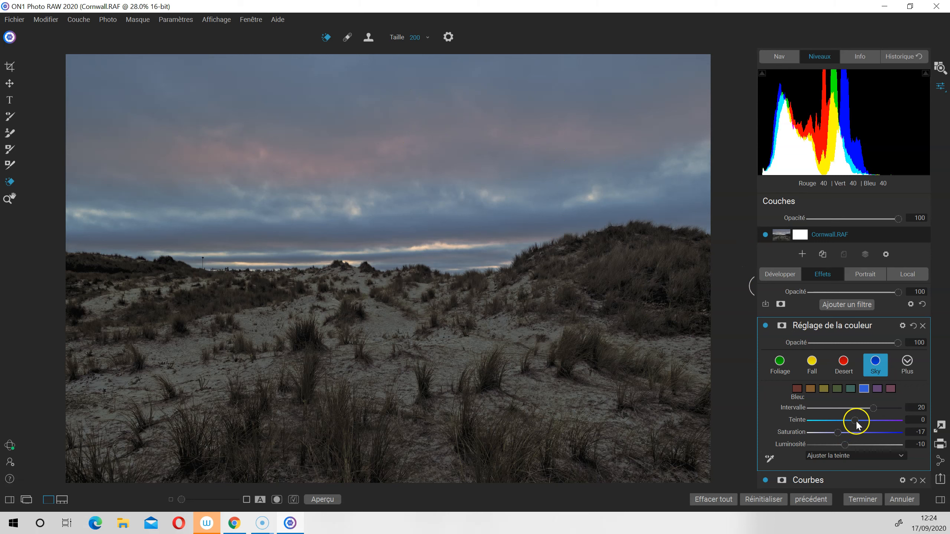
left_click_drag(831, 420, 857, 417)
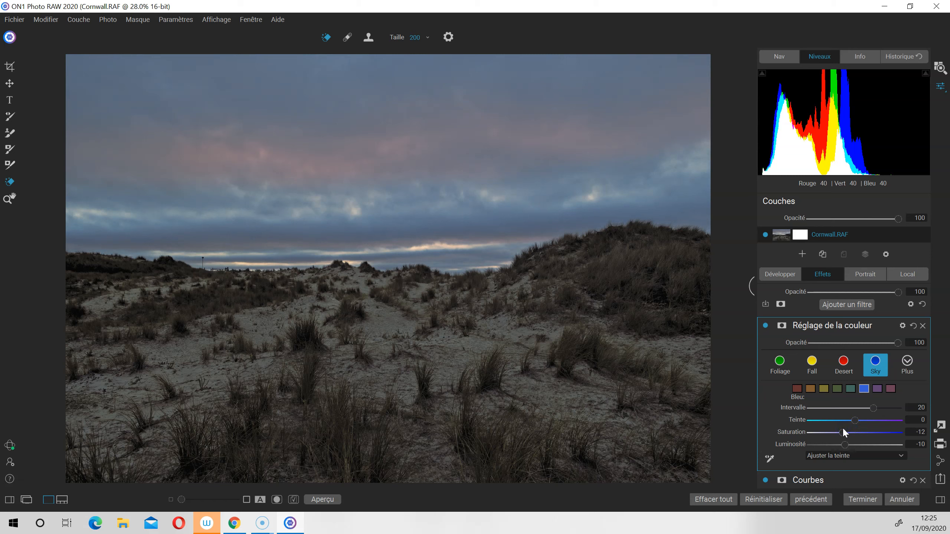
left_click_drag(843, 432, 837, 434)
left_click(766, 326)
left_click(766, 325)
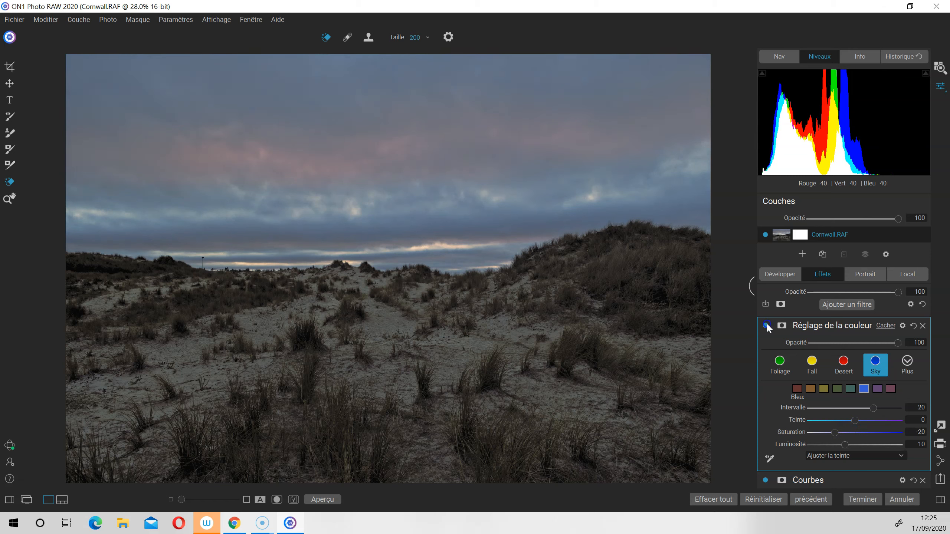
left_click(766, 325)
left_click(766, 325)
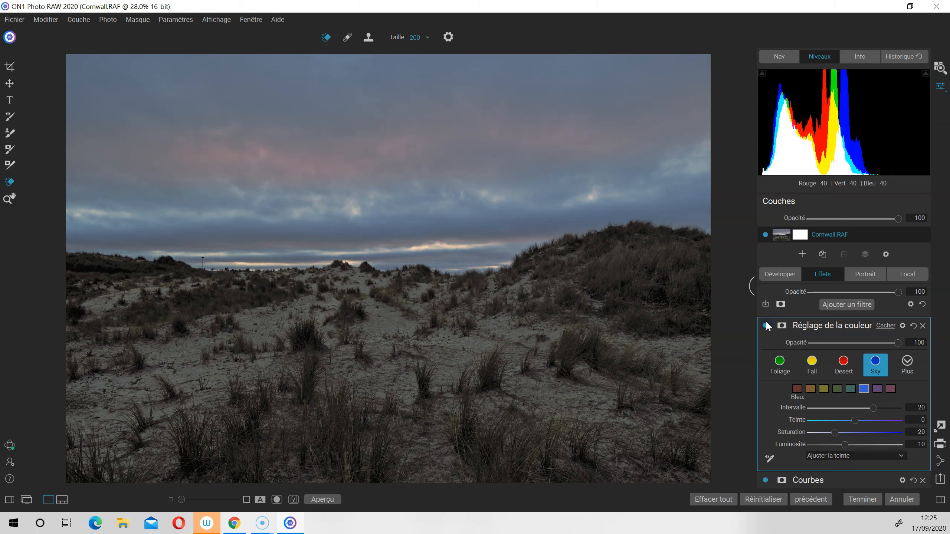